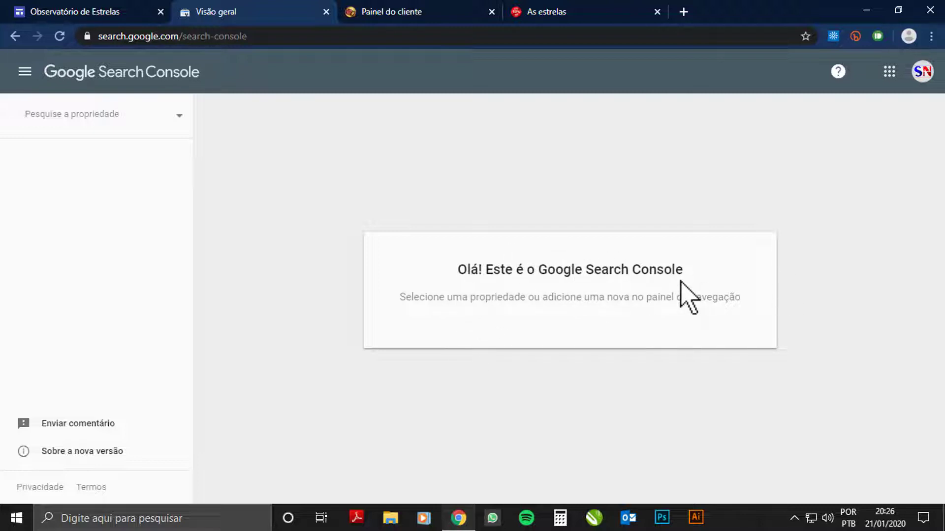
Step: Check which properties already exist in the Search Console property selector, then close the list
{"action": "left_click", "coordinate": [158, 118]}
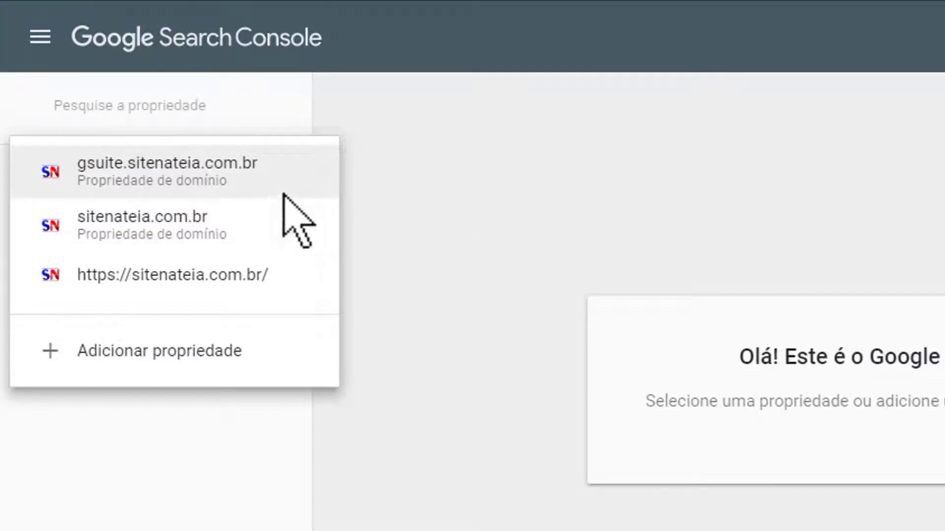
{"action": "left_click", "coordinate": [439, 187]}
{"action": "left_click", "coordinate": [438, 189]}
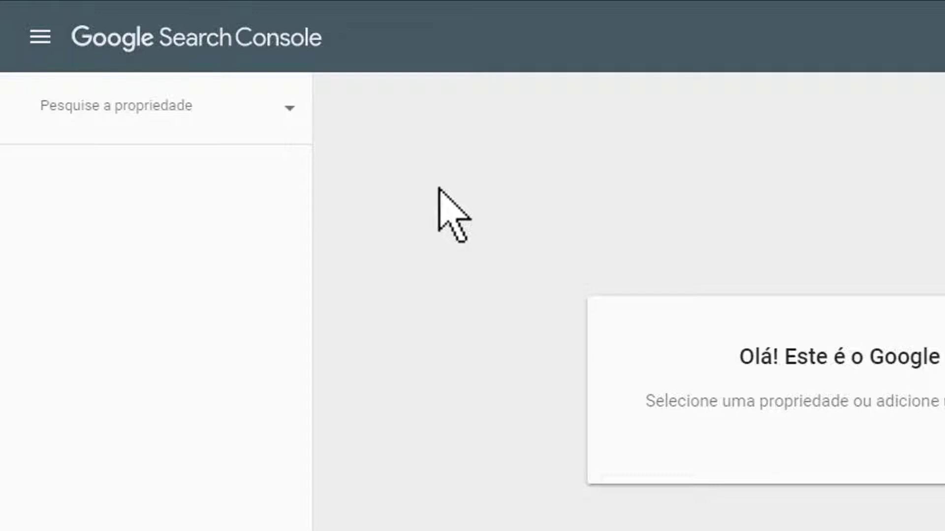
{"action": "left_click", "coordinate": [438, 187]}
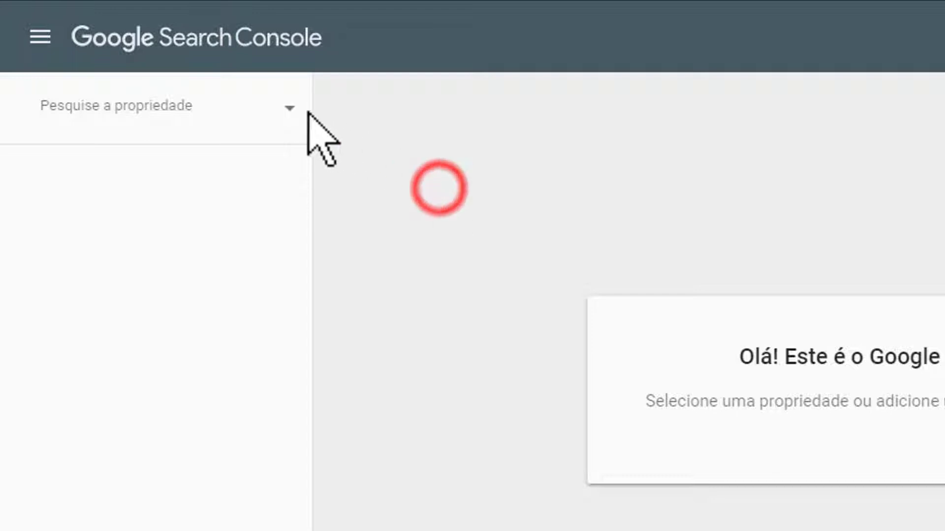
{"action": "left_click", "coordinate": [294, 109]}
{"action": "left_click", "coordinate": [459, 250]}
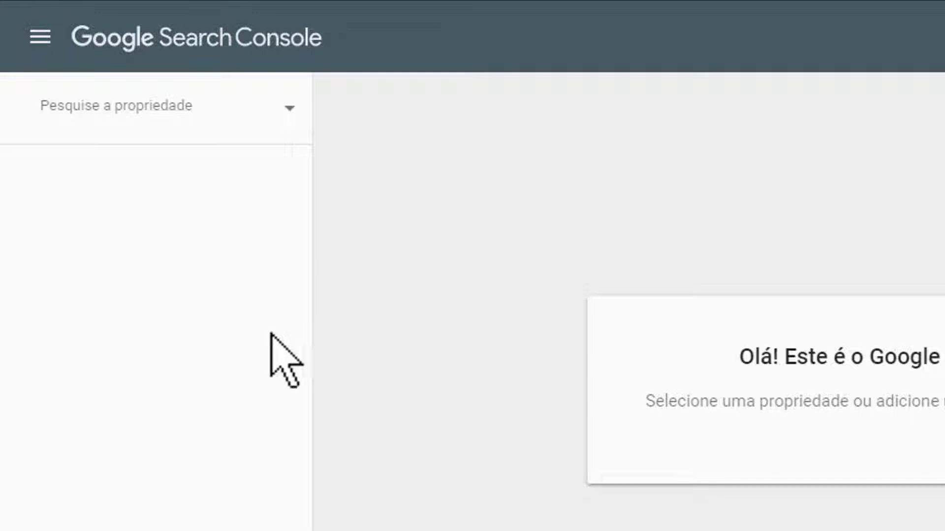
{"action": "left_click", "coordinate": [492, 344]}
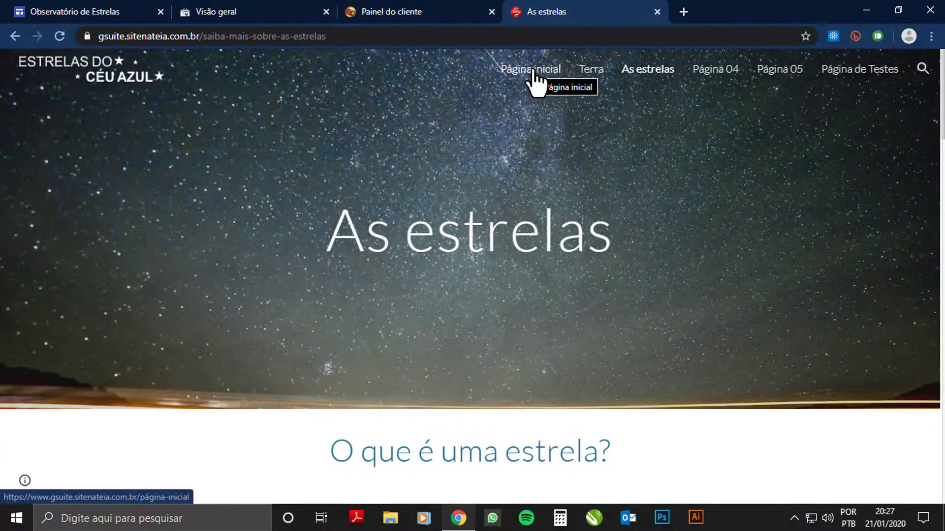
{"action": "left_click", "coordinate": [126, 9]}
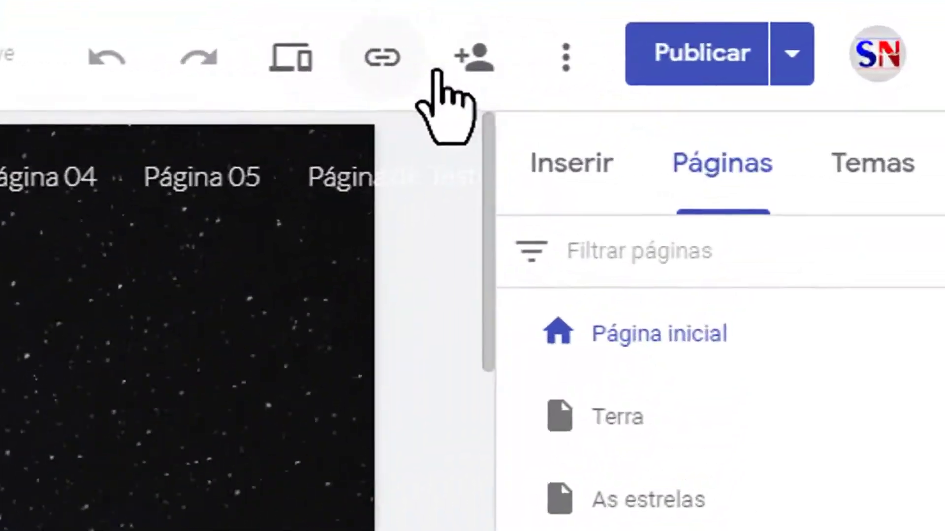
{"action": "left_click", "coordinate": [411, 81]}
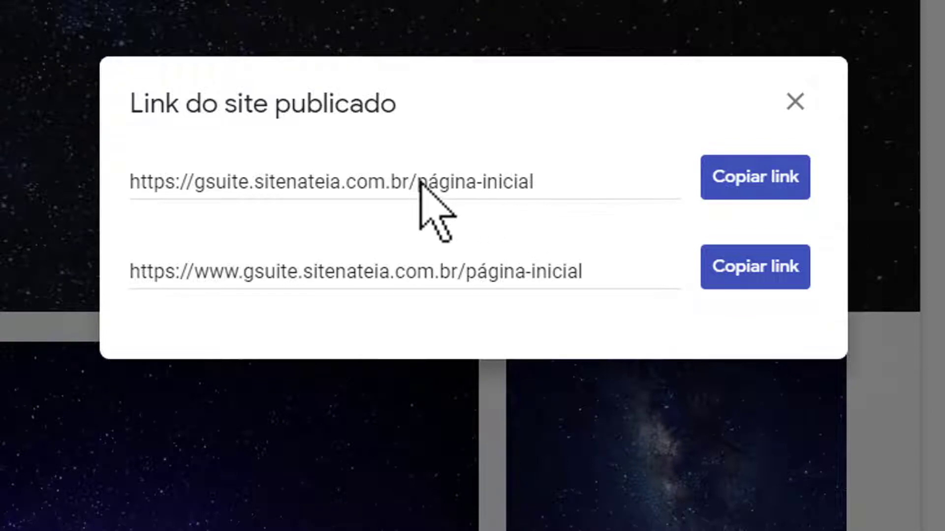
{"action": "left_click_drag", "start_coordinate": [418, 184], "coordinate": [542, 189]}
{"action": "triple_click", "coordinate": [493, 177]}
{"action": "key", "text": "ctrl+c"}
{"action": "left_click", "coordinate": [296, 186]}
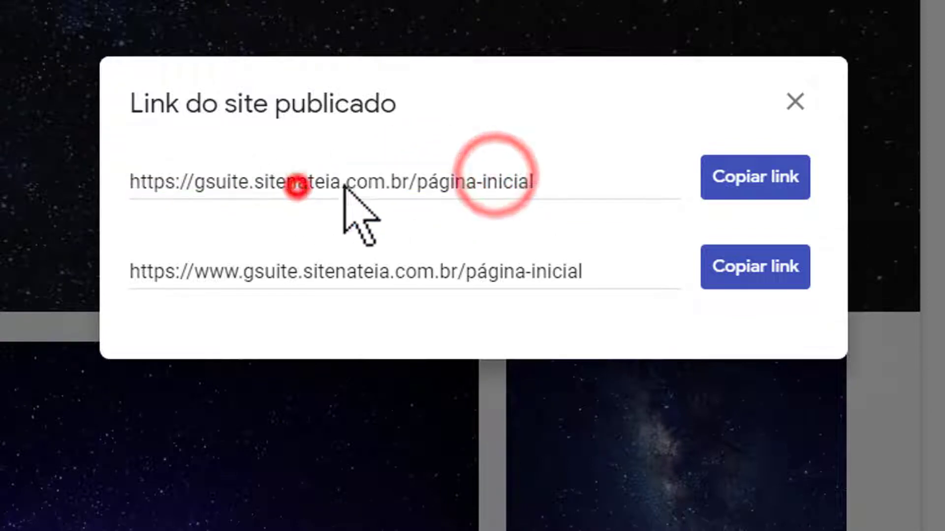
{"action": "left_click", "coordinate": [412, 181]}
{"action": "left_click_drag", "start_coordinate": [413, 181], "coordinate": [489, 183]}
{"action": "left_click", "coordinate": [490, 183]}
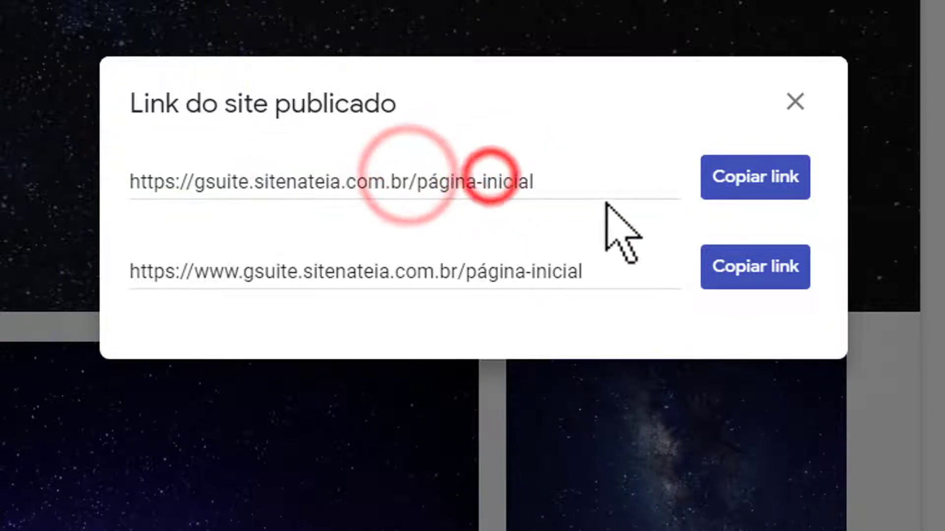
{"action": "left_click", "coordinate": [755, 183]}
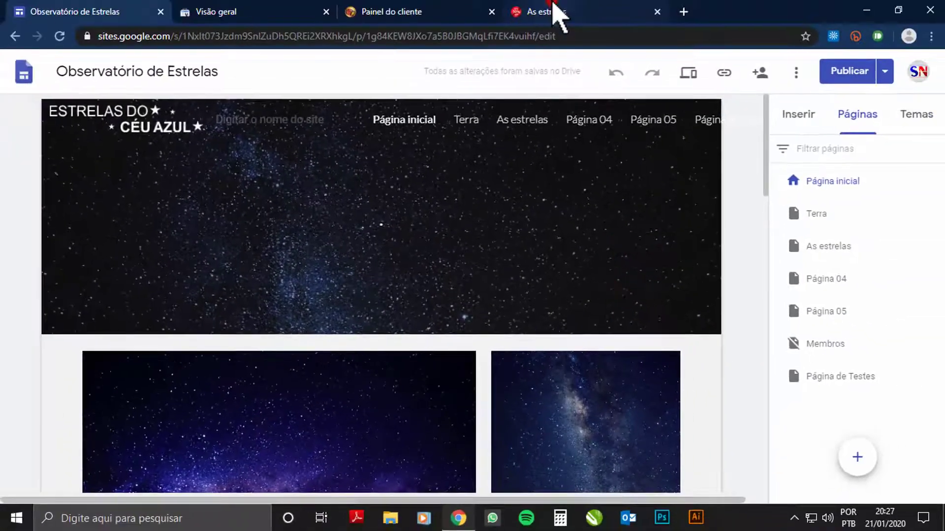
{"action": "left_click", "coordinate": [553, 6]}
{"action": "left_click", "coordinate": [422, 35]}
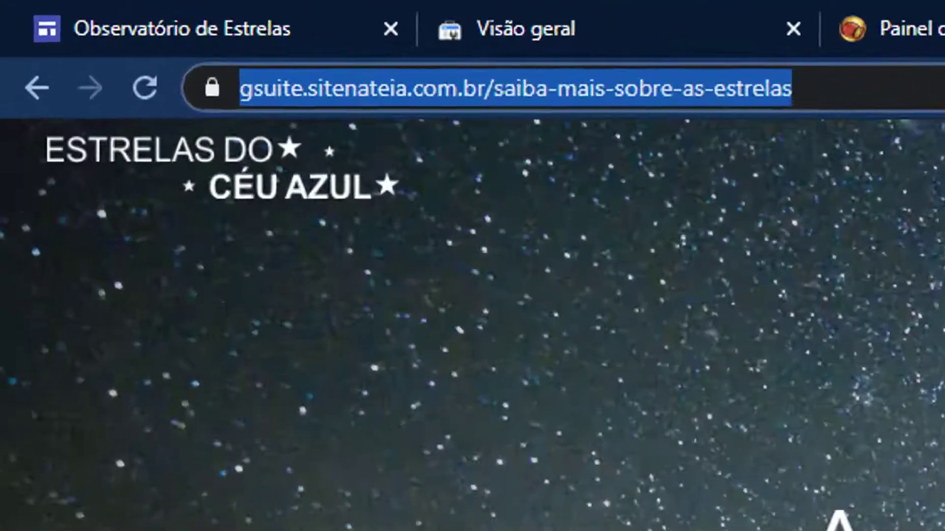
{"action": "key", "text": "ctrl+v"}
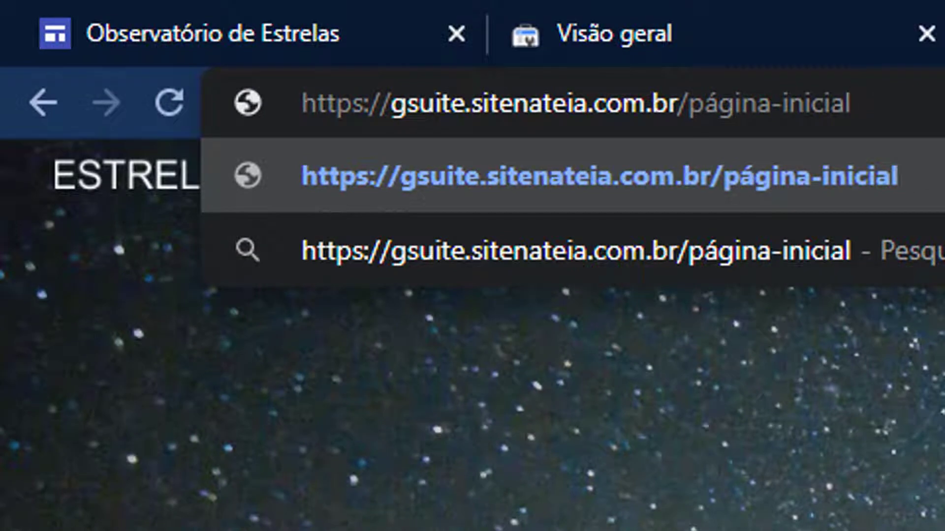
{"action": "key", "text": "Return"}
{"action": "left_click", "coordinate": [883, 112]}
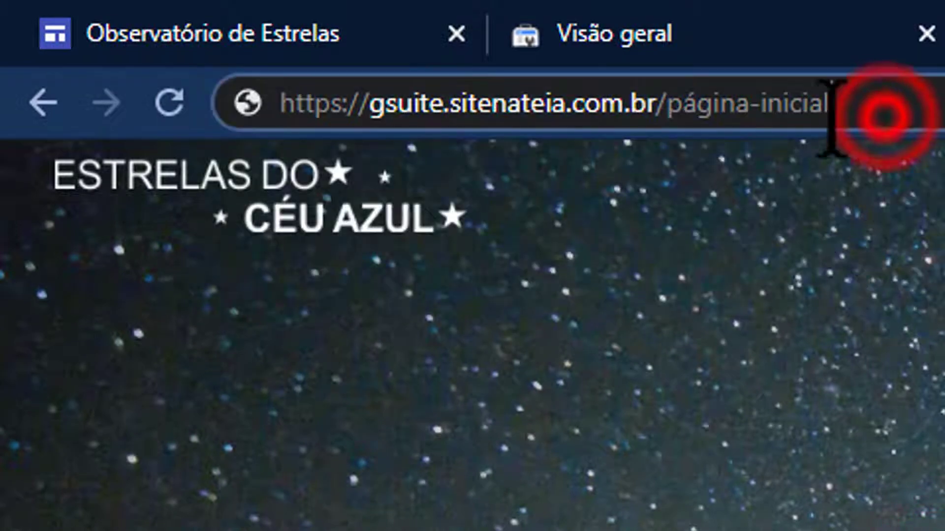
{"action": "left_click_drag", "start_coordinate": [831, 118], "coordinate": [667, 129]}
{"action": "key", "text": "BackSpace"}
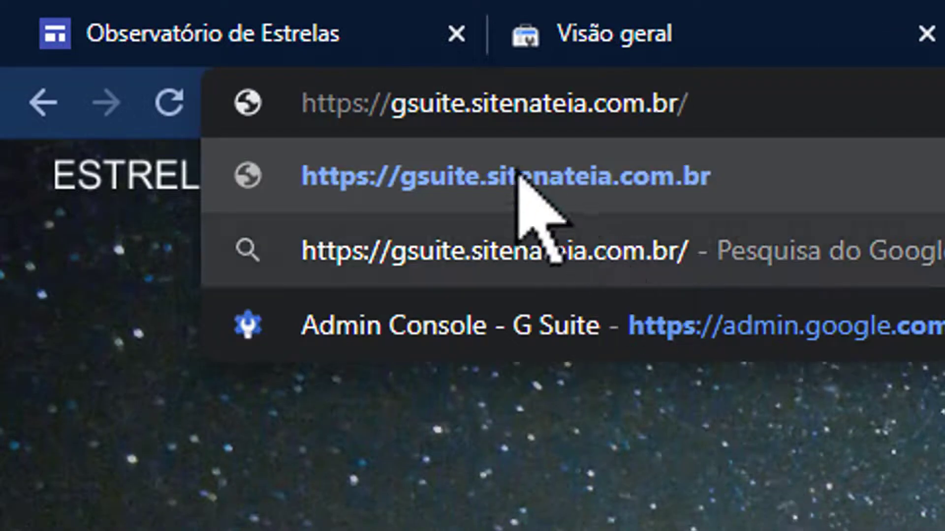
{"action": "left_click_drag", "start_coordinate": [753, 109], "coordinate": [298, 101]}
{"action": "key", "text": "ctrl+c"}
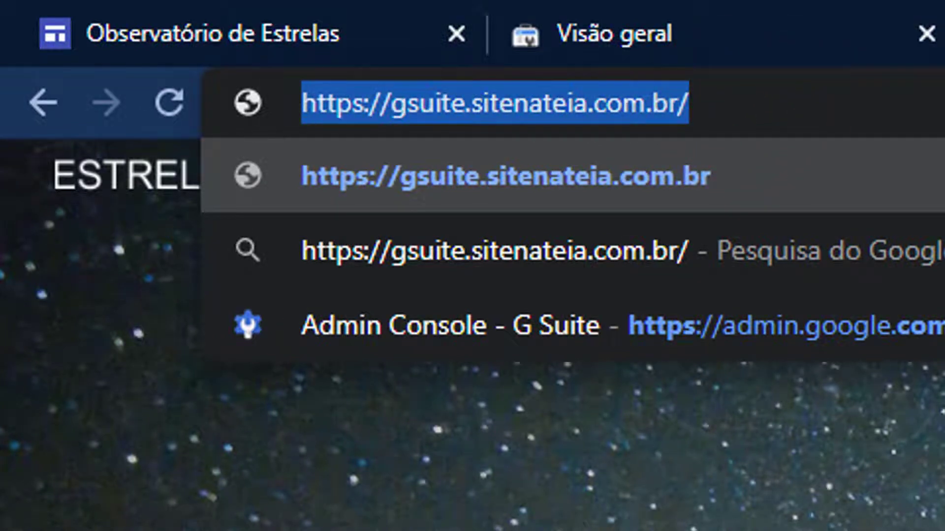
{"action": "key", "text": "Return"}
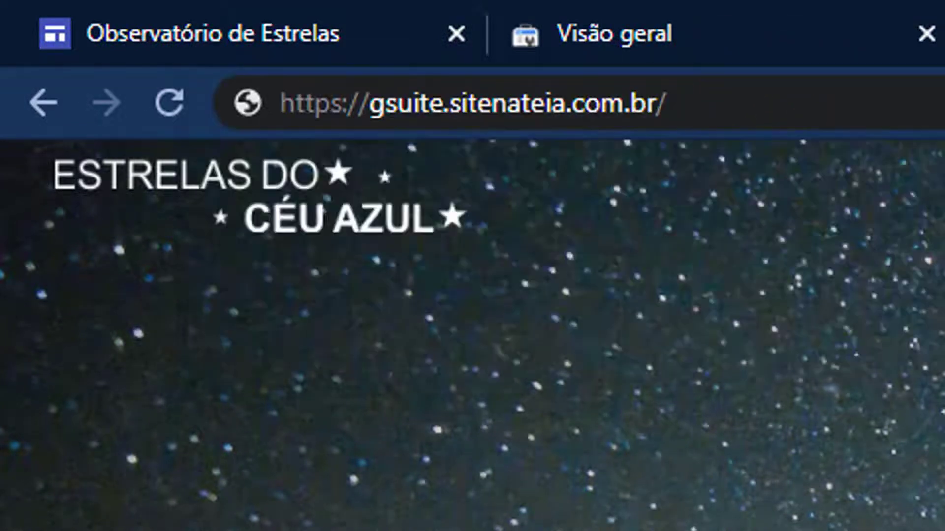
Step: Return to Google Search Console and start adding a new property, reviewing the available property types
{"action": "left_click", "coordinate": [682, 27]}
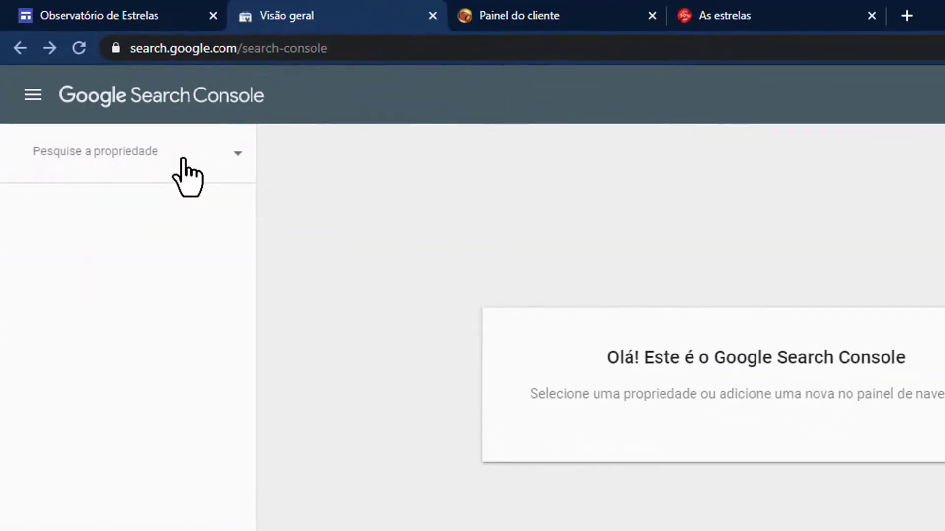
{"action": "left_click", "coordinate": [341, 310]}
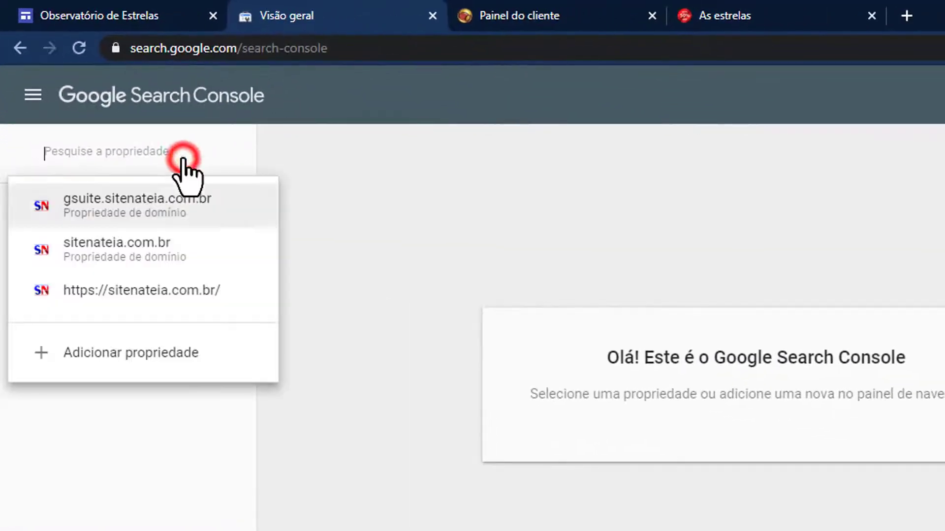
{"action": "left_click", "coordinate": [156, 367]}
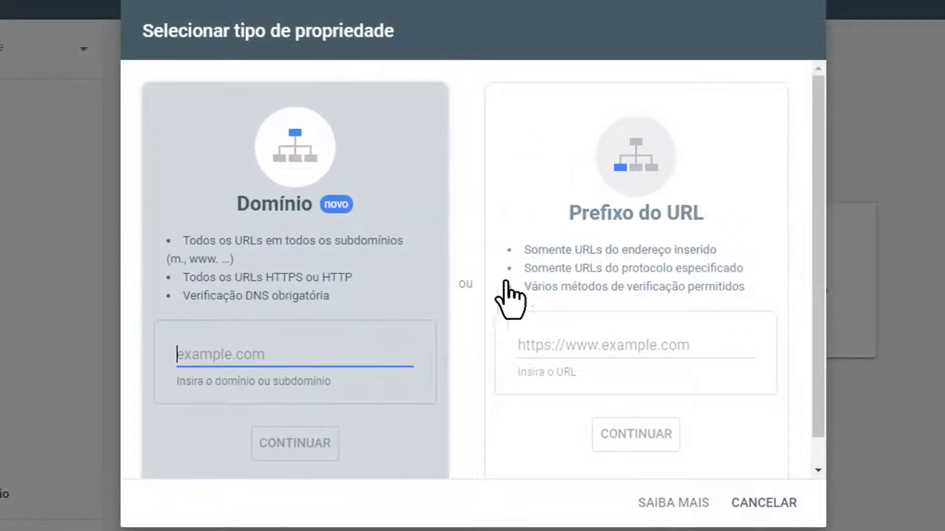
{"action": "scroll", "coordinate": [589, 320], "scroll_direction": "down", "scroll_amount": 2}
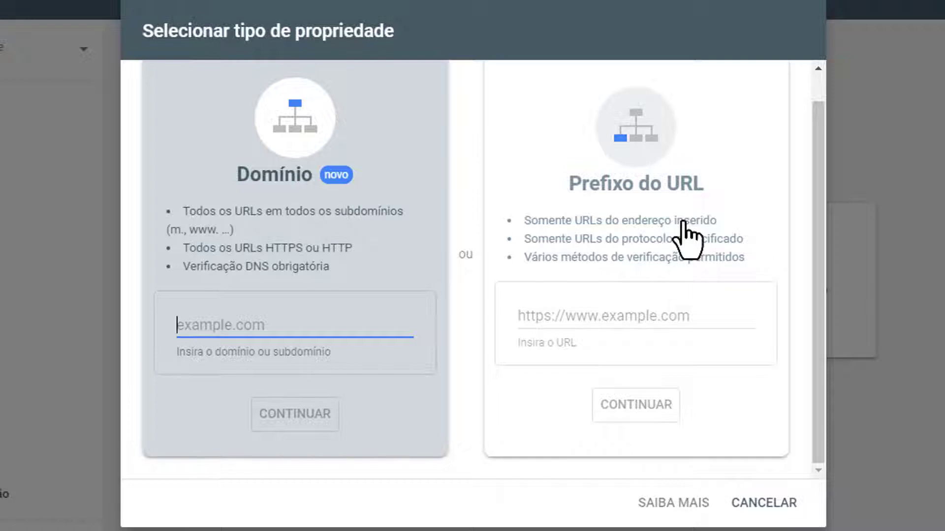
{"action": "scroll", "coordinate": [682, 238], "scroll_direction": "up", "scroll_amount": 1}
{"action": "left_click", "coordinate": [287, 348]}
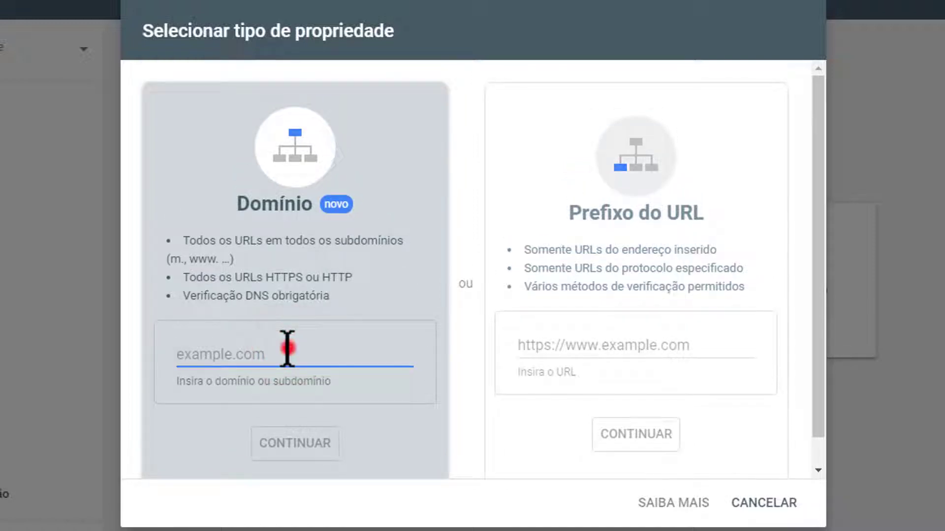
{"action": "left_click", "coordinate": [287, 348]}
{"action": "type", "text": "www.meudominio.com.br"}
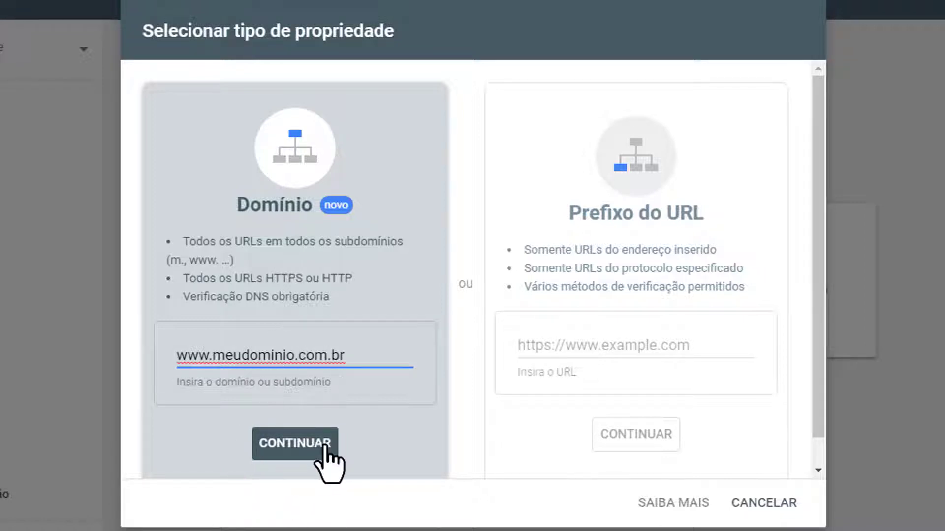
{"action": "left_click_drag", "start_coordinate": [374, 358], "coordinate": [114, 344]}
{"action": "key", "text": "BackSpace"}
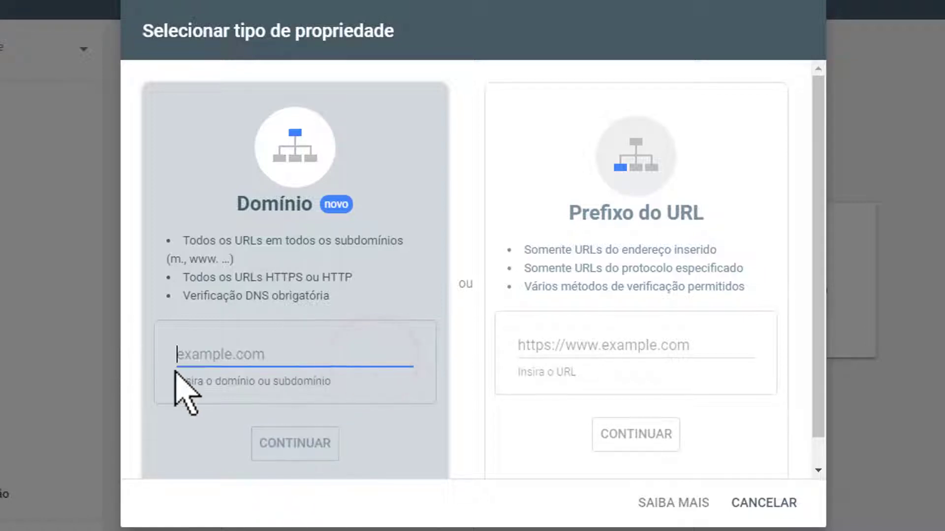
{"action": "left_click", "coordinate": [517, 349]}
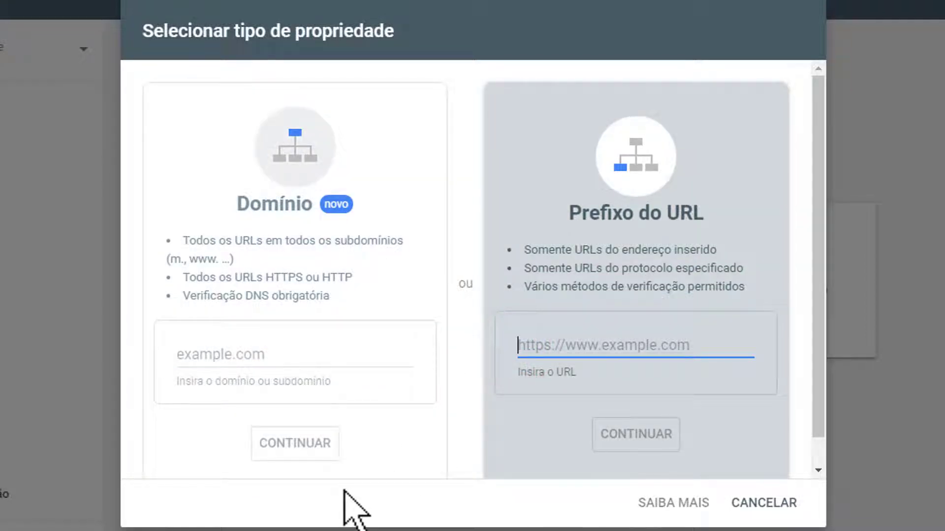
{"action": "key", "text": "ctrl+v"}
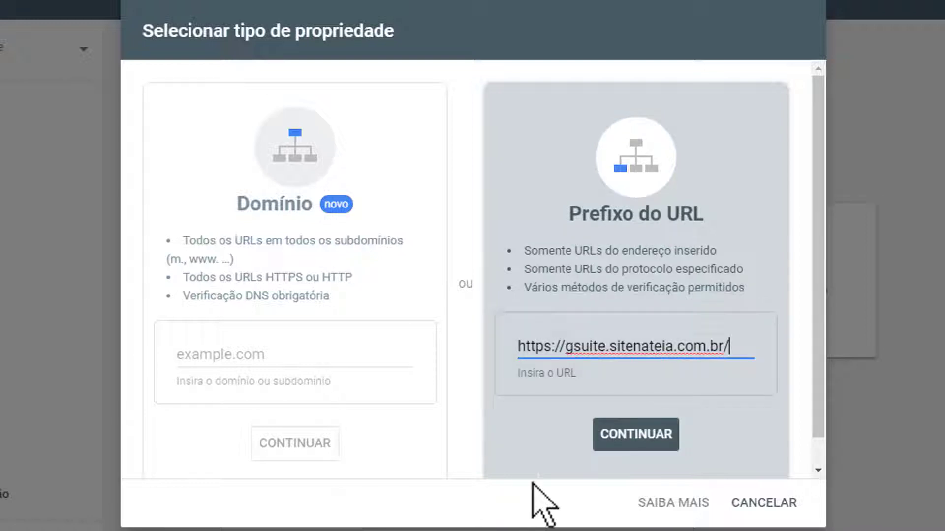
{"action": "left_click", "coordinate": [517, 441]}
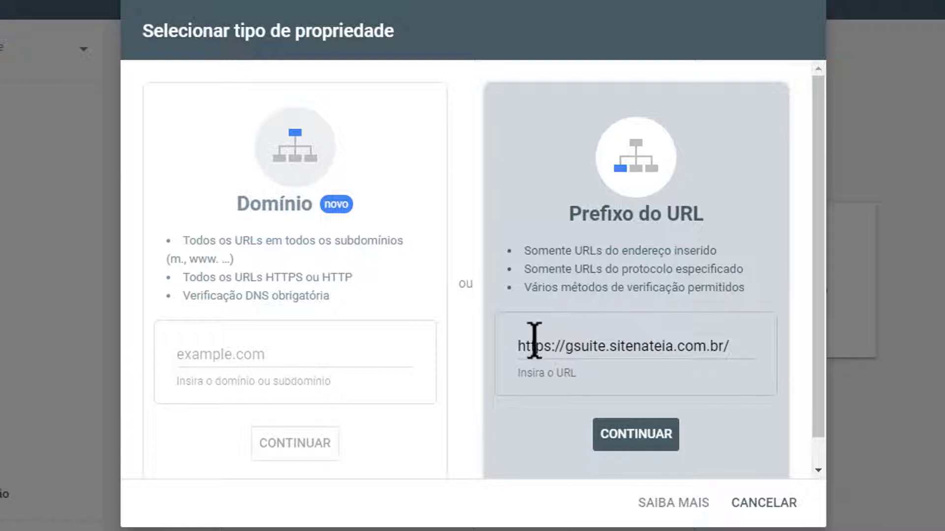
{"action": "left_click", "coordinate": [519, 362]}
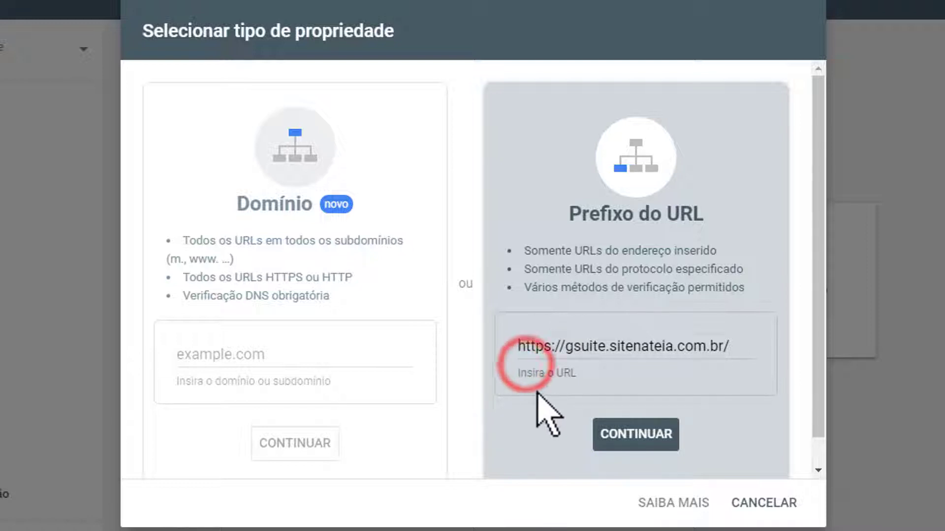
Step: Examine the entered URL and compare the coverage and verification conditions of the Prefixo do URL and Domínio property types
{"action": "left_click_drag", "start_coordinate": [555, 355], "coordinate": [610, 355]}
{"action": "left_click", "coordinate": [612, 350]}
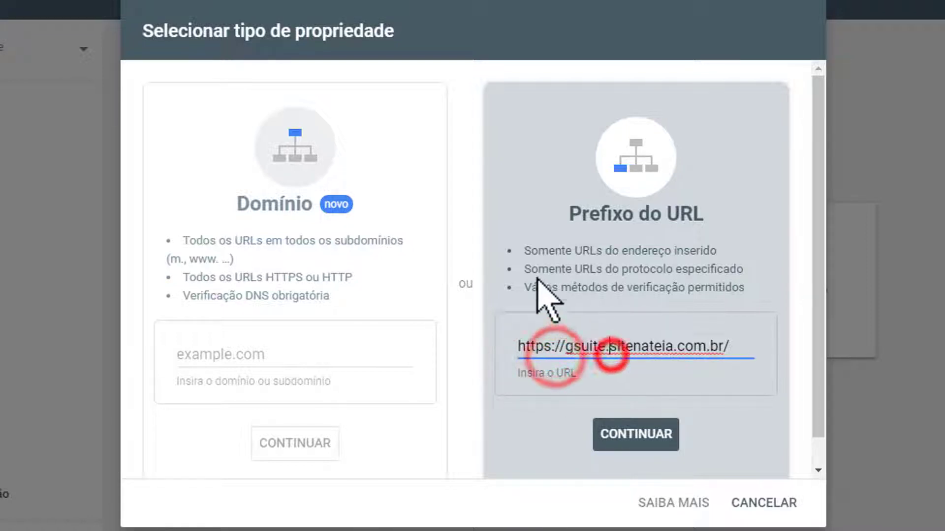
{"action": "left_click_drag", "start_coordinate": [539, 251], "coordinate": [696, 257]}
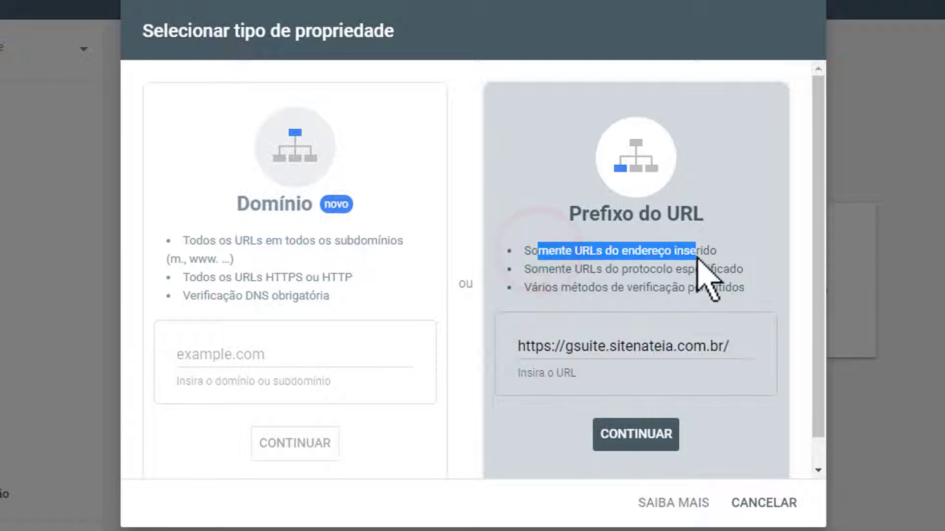
{"action": "left_click", "coordinate": [702, 254]}
{"action": "left_click_drag", "start_coordinate": [538, 270], "coordinate": [718, 275]}
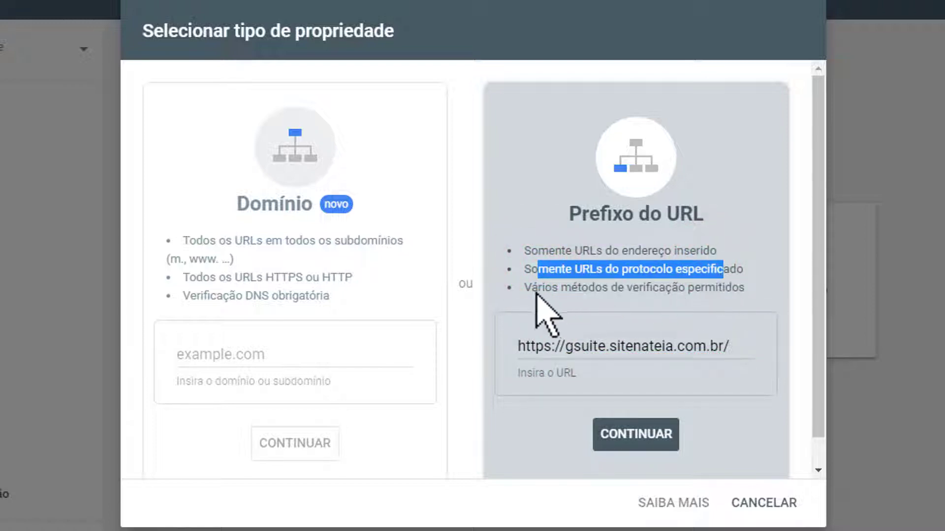
{"action": "left_click_drag", "start_coordinate": [533, 289], "coordinate": [733, 288]}
{"action": "left_click", "coordinate": [733, 288]}
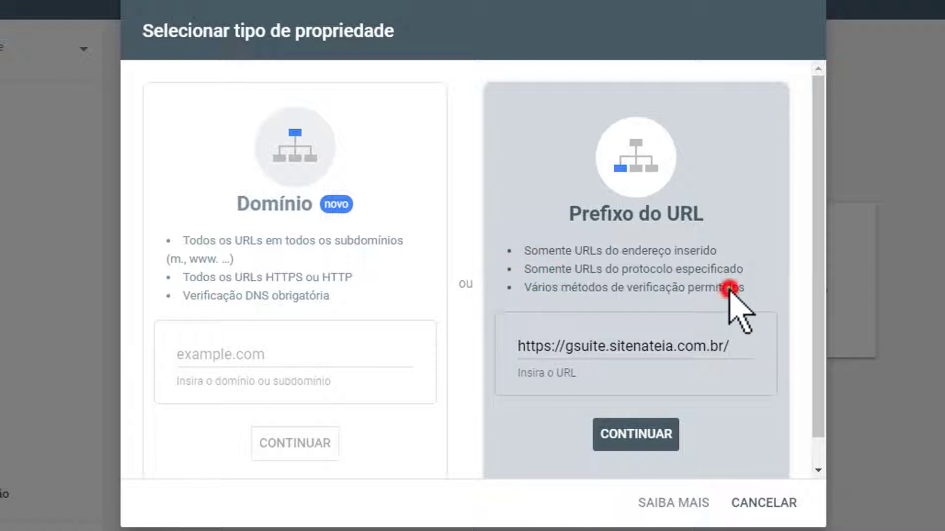
{"action": "left_click", "coordinate": [515, 340]}
{"action": "left_click_drag", "start_coordinate": [544, 340], "coordinate": [649, 337]}
{"action": "left_click", "coordinate": [674, 345]}
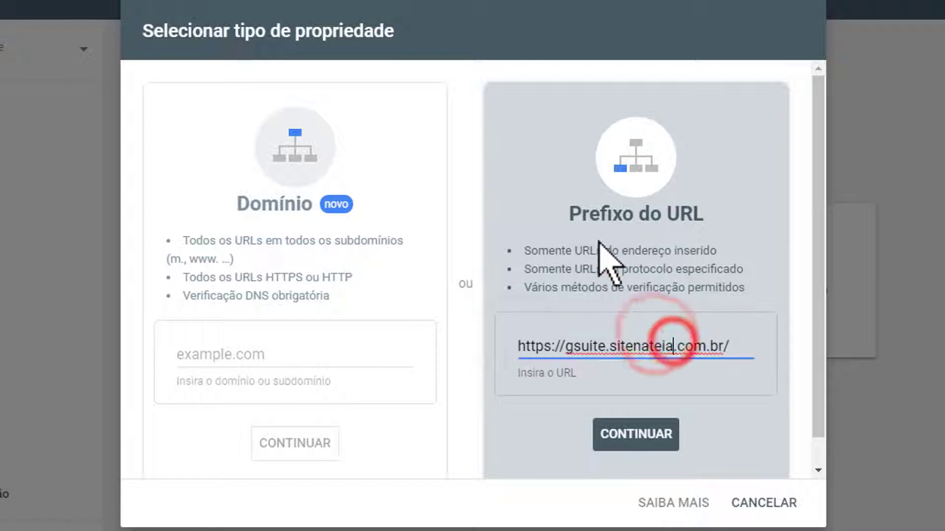
{"action": "left_click", "coordinate": [597, 239]}
{"action": "left_click", "coordinate": [707, 347]}
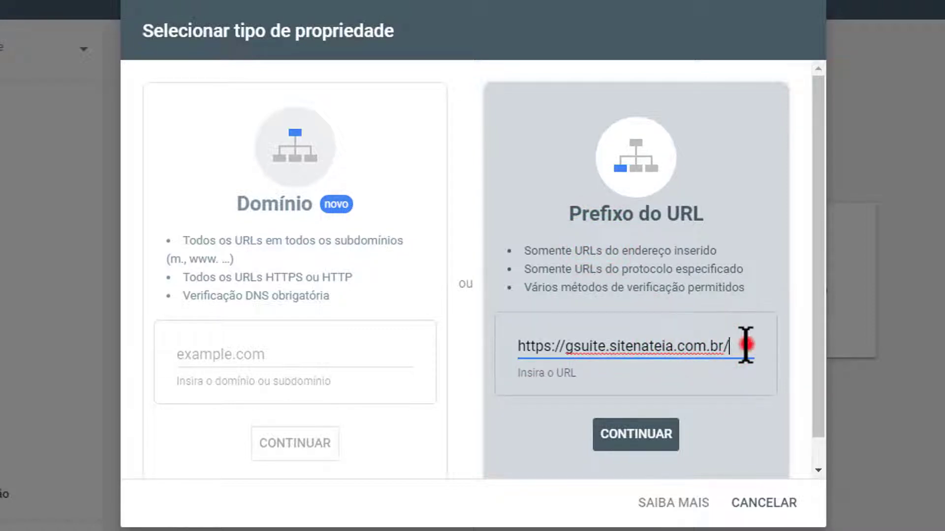
{"action": "left_click_drag", "start_coordinate": [534, 285], "coordinate": [753, 312]}
{"action": "left_click", "coordinate": [748, 292]}
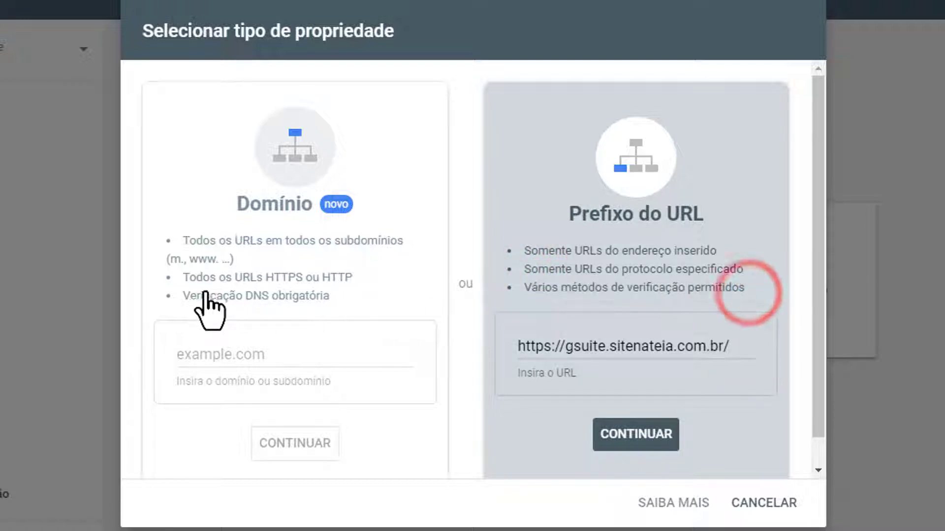
{"action": "left_click_drag", "start_coordinate": [190, 296], "coordinate": [330, 297]}
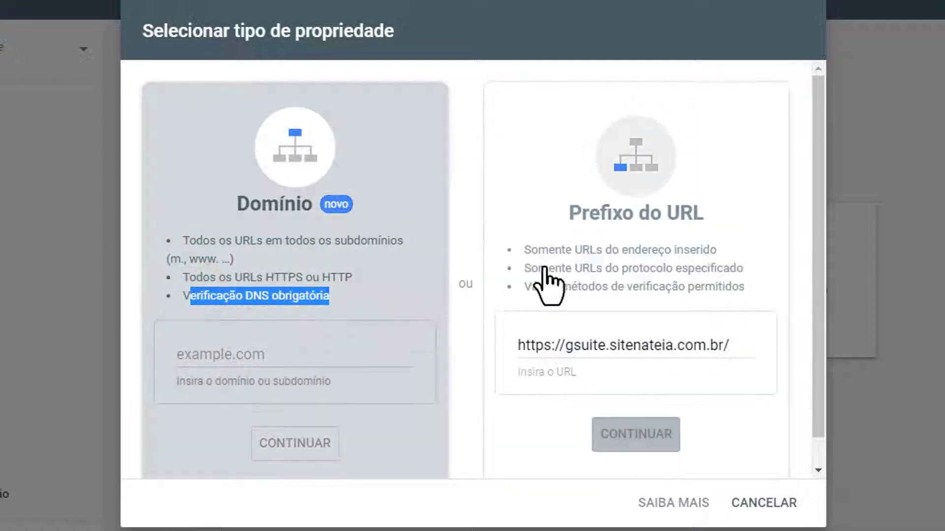
{"action": "left_click", "coordinate": [545, 268]}
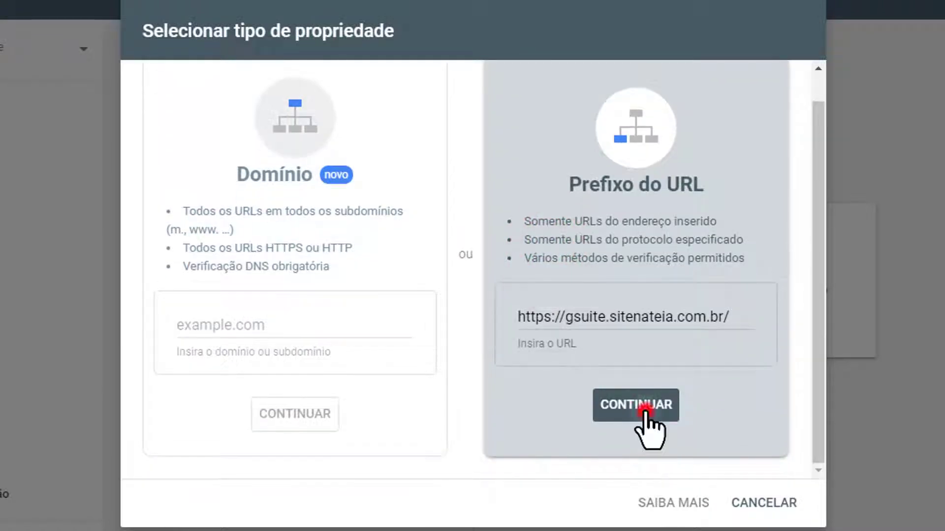
{"action": "left_click", "coordinate": [645, 412]}
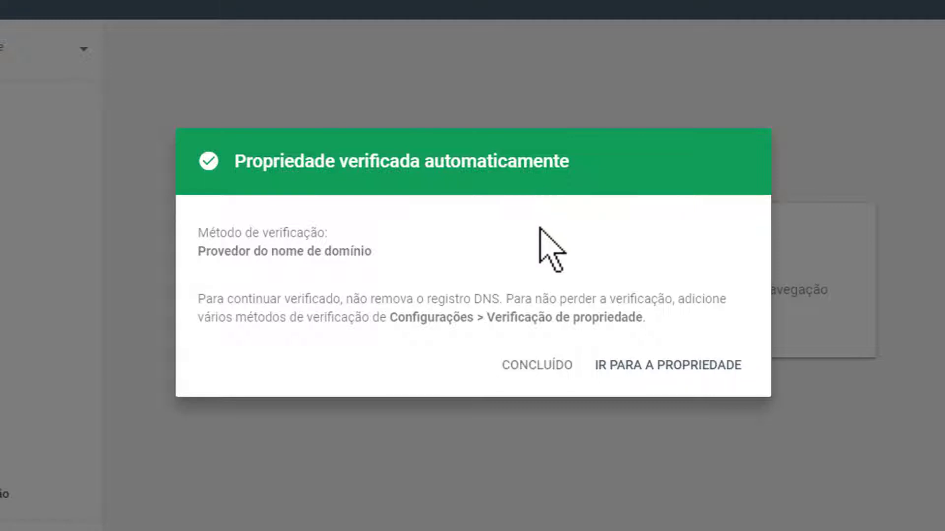
{"action": "left_click", "coordinate": [537, 365]}
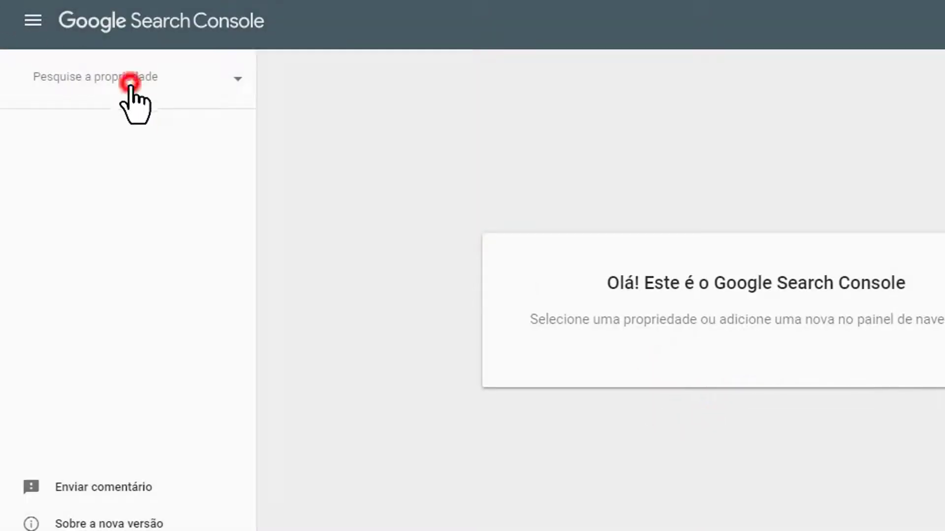
{"action": "left_click", "coordinate": [130, 84]}
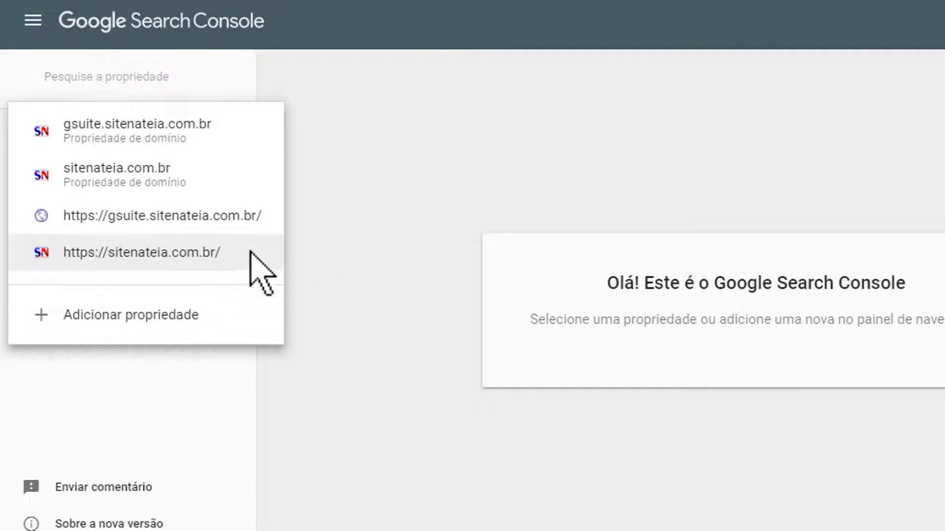
{"action": "left_click", "coordinate": [160, 216]}
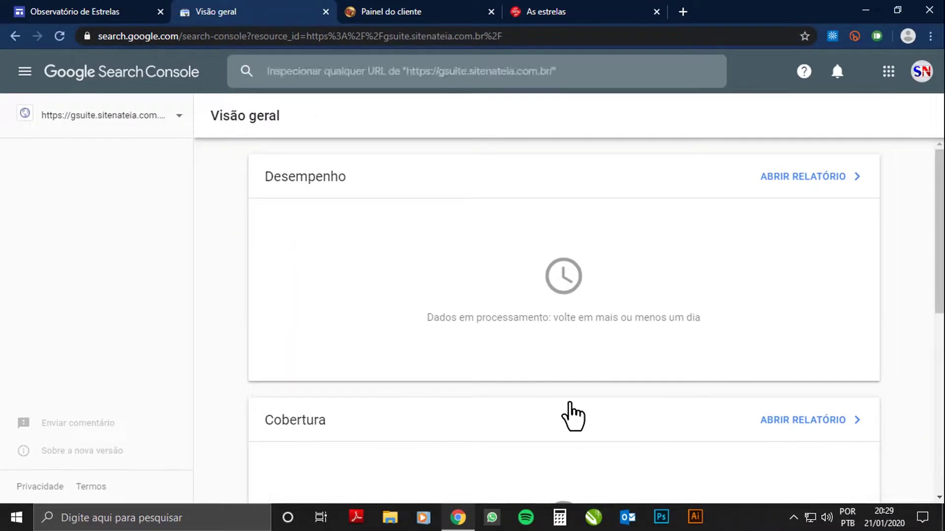
Step: Examine the Desempenho, Cobertura and Melhorias sections of the property overview and the available report and settings sections
{"action": "scroll", "coordinate": [566, 401], "scroll_direction": "down", "scroll_amount": 3}
{"action": "scroll", "coordinate": [548, 372], "scroll_direction": "up", "scroll_amount": 3}
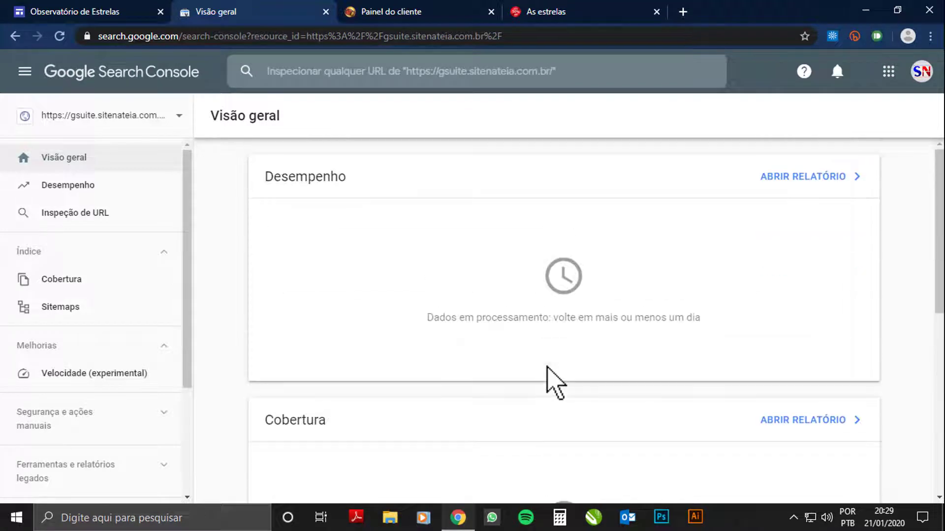
{"action": "scroll", "coordinate": [521, 331], "scroll_direction": "down", "scroll_amount": 1}
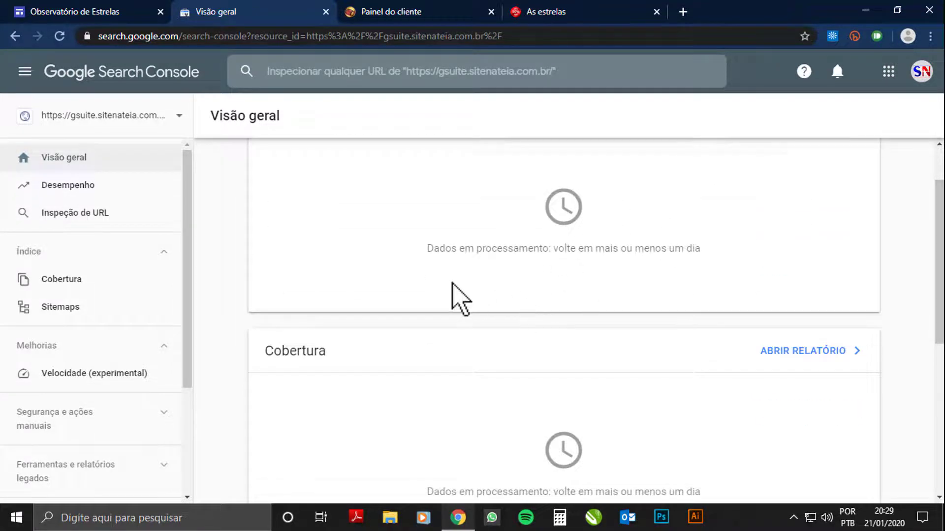
{"action": "scroll", "coordinate": [546, 332], "scroll_direction": "up", "scroll_amount": 1}
{"action": "scroll", "coordinate": [671, 327], "scroll_direction": "down", "scroll_amount": 2}
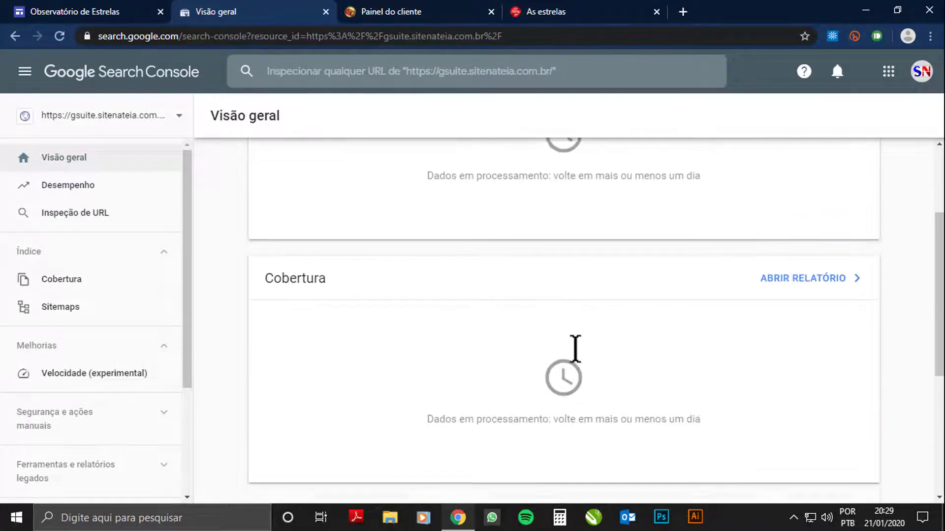
{"action": "scroll", "coordinate": [572, 344], "scroll_direction": "down", "scroll_amount": 4}
{"action": "scroll", "coordinate": [592, 375], "scroll_direction": "up", "scroll_amount": 6}
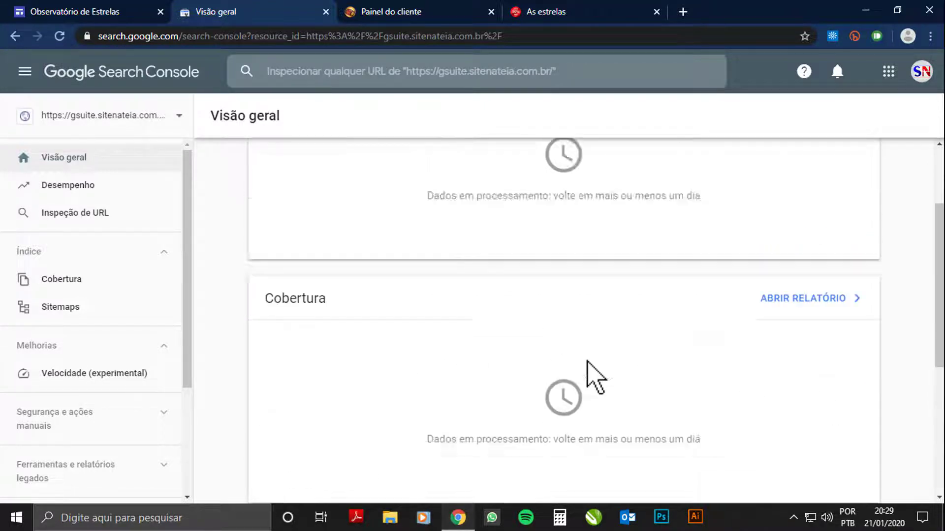
{"action": "scroll", "coordinate": [591, 285], "scroll_direction": "down", "scroll_amount": 6}
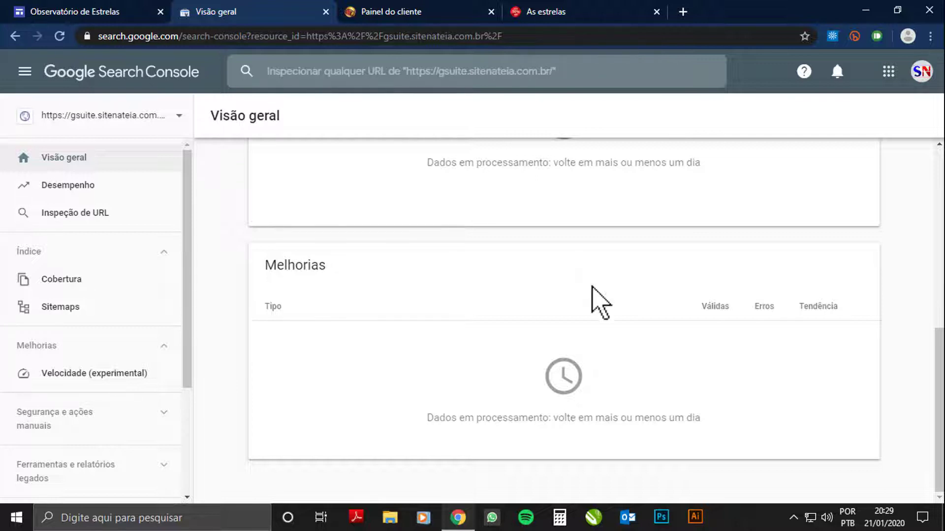
{"action": "scroll", "coordinate": [591, 301], "scroll_direction": "up", "scroll_amount": 7}
{"action": "scroll", "coordinate": [99, 325], "scroll_direction": "down", "scroll_amount": 3}
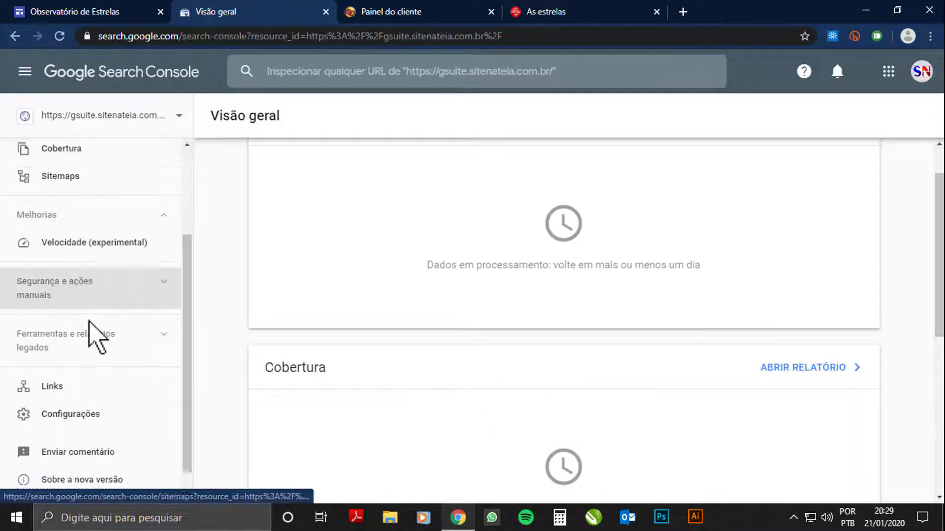
{"action": "scroll", "coordinate": [378, 367], "scroll_direction": "up", "scroll_amount": 1}
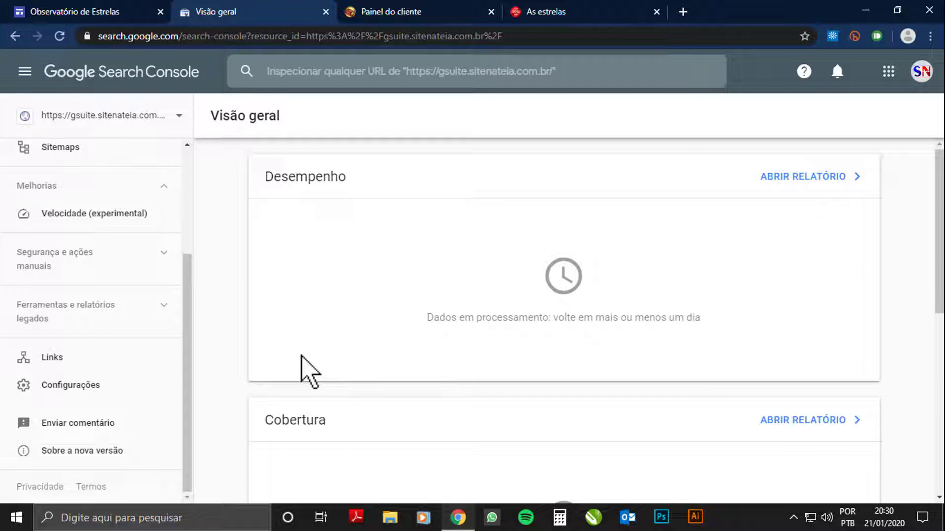
{"action": "scroll", "coordinate": [28, 285], "scroll_direction": "up", "scroll_amount": 3}
{"action": "left_click", "coordinate": [460, 310]}
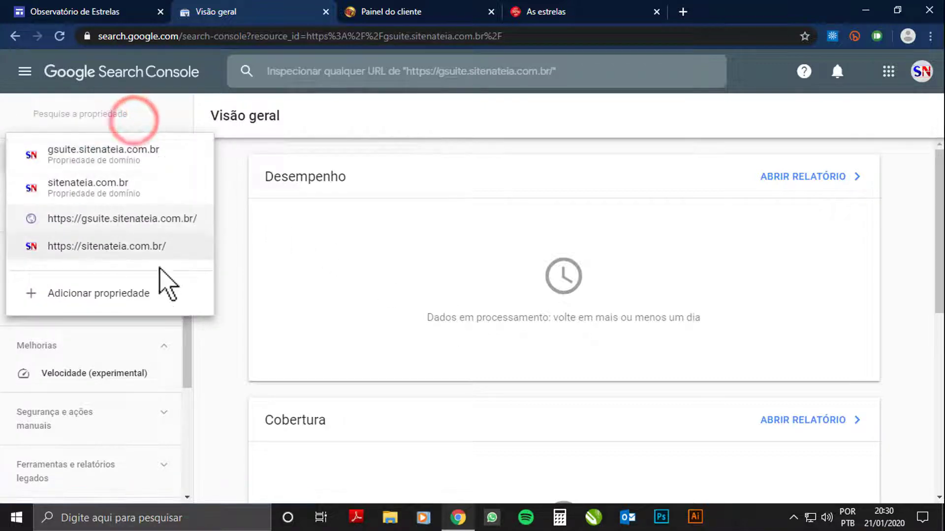
{"action": "left_click", "coordinate": [88, 302]}
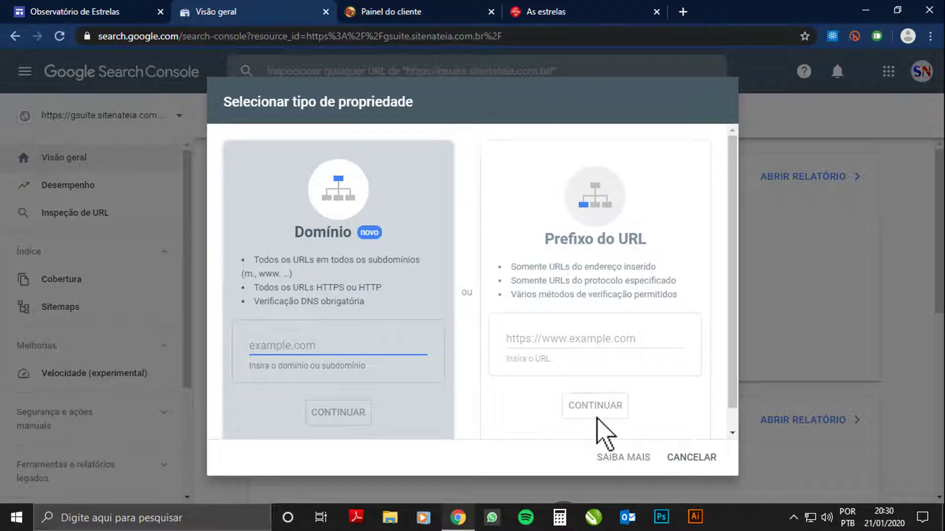
{"action": "left_click", "coordinate": [694, 467]}
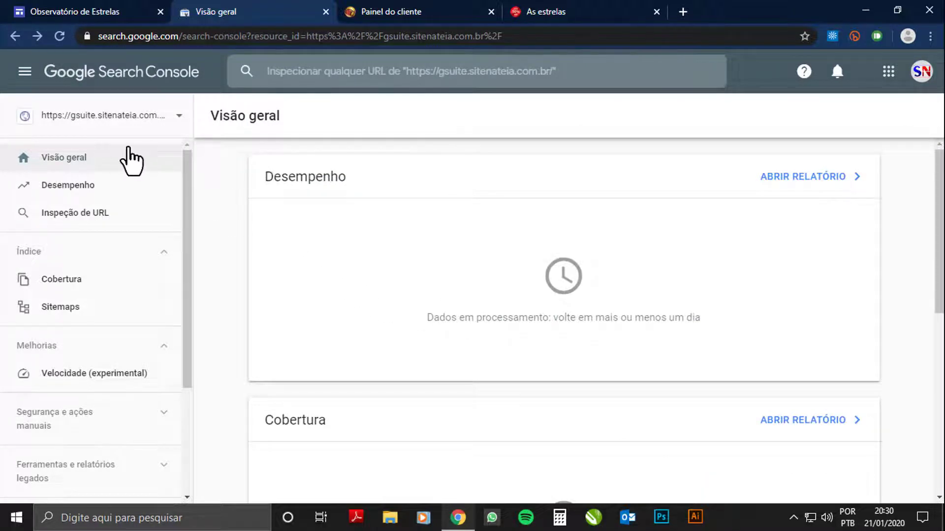
{"action": "left_click", "coordinate": [75, 117]}
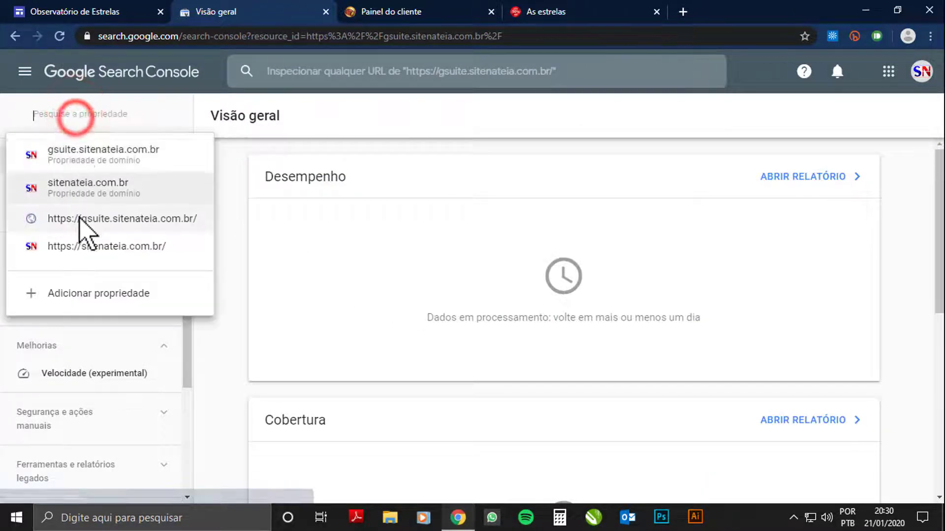
{"action": "left_click", "coordinate": [90, 295]}
{"action": "left_click", "coordinate": [365, 354]}
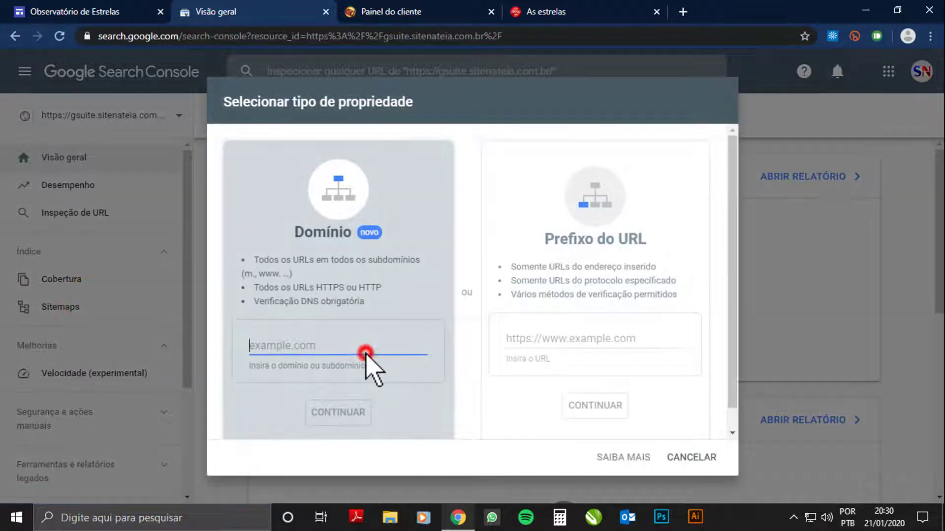
{"action": "left_click", "coordinate": [569, 334]}
{"action": "type", "text": "htt"}
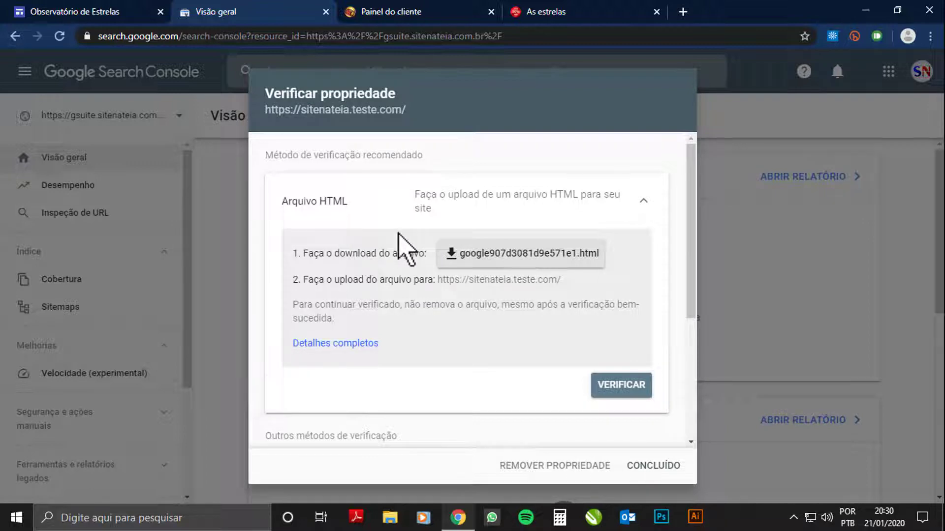
{"action": "scroll", "coordinate": [401, 241], "scroll_direction": "down", "scroll_amount": 4}
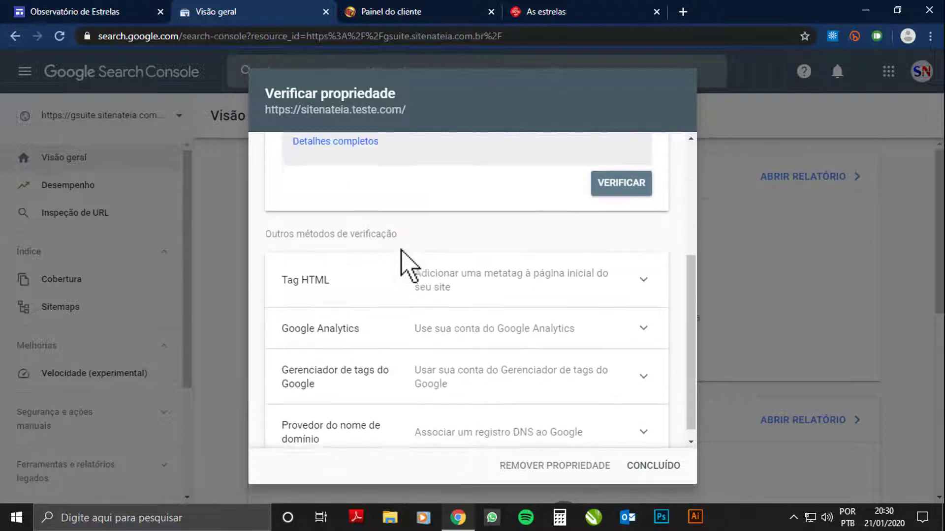
{"action": "left_click", "coordinate": [521, 278]}
{"action": "scroll", "coordinate": [541, 305], "scroll_direction": "down", "scroll_amount": 3}
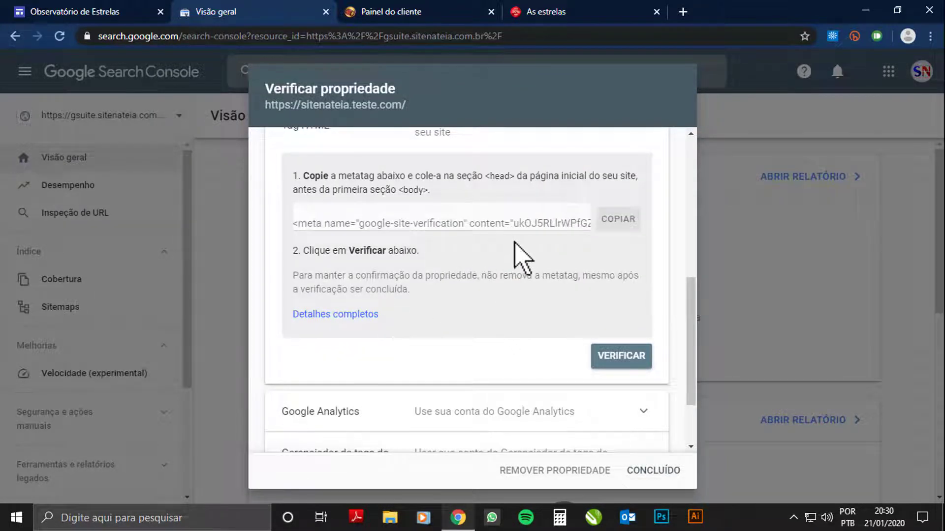
{"action": "scroll", "coordinate": [522, 256], "scroll_direction": "down", "scroll_amount": 2}
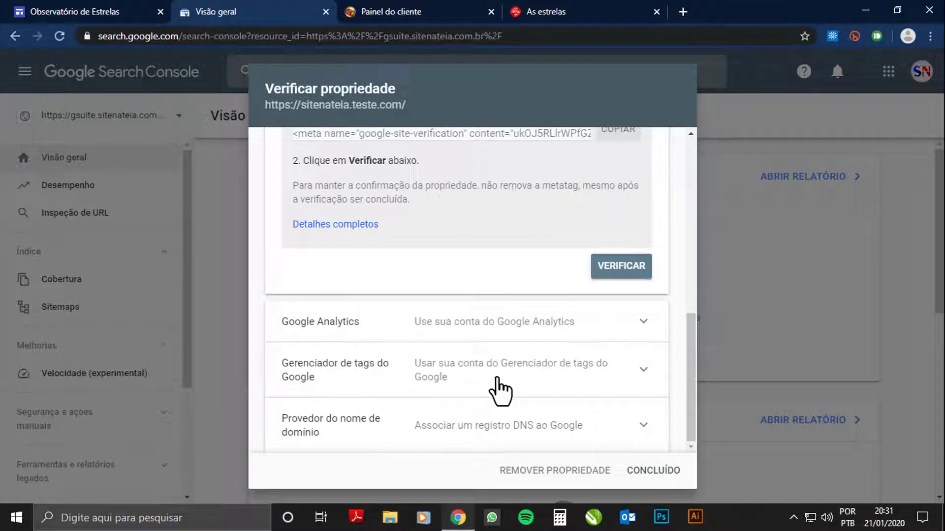
{"action": "left_click", "coordinate": [538, 426]}
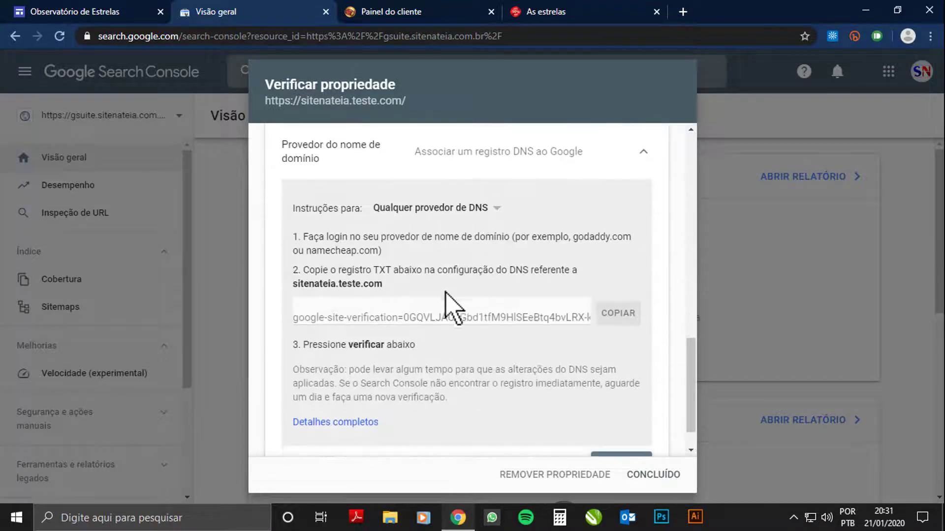
{"action": "scroll", "coordinate": [480, 317], "scroll_direction": "down", "scroll_amount": 1}
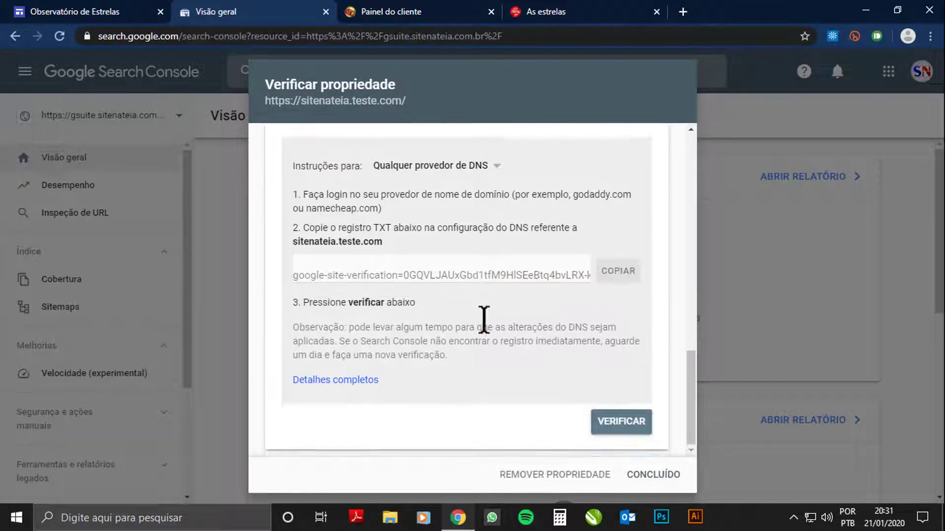
{"action": "scroll", "coordinate": [502, 320], "scroll_direction": "up", "scroll_amount": 10}
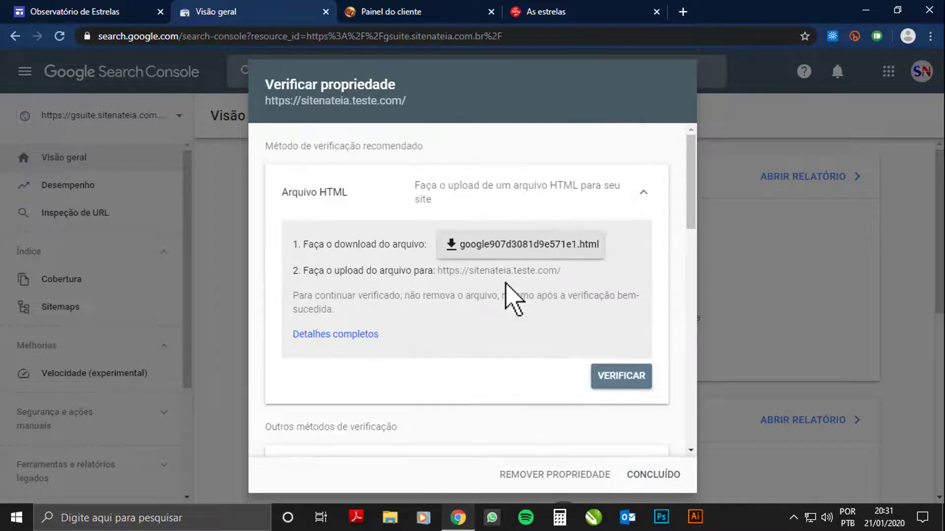
{"action": "scroll", "coordinate": [506, 283], "scroll_direction": "down", "scroll_amount": 10}
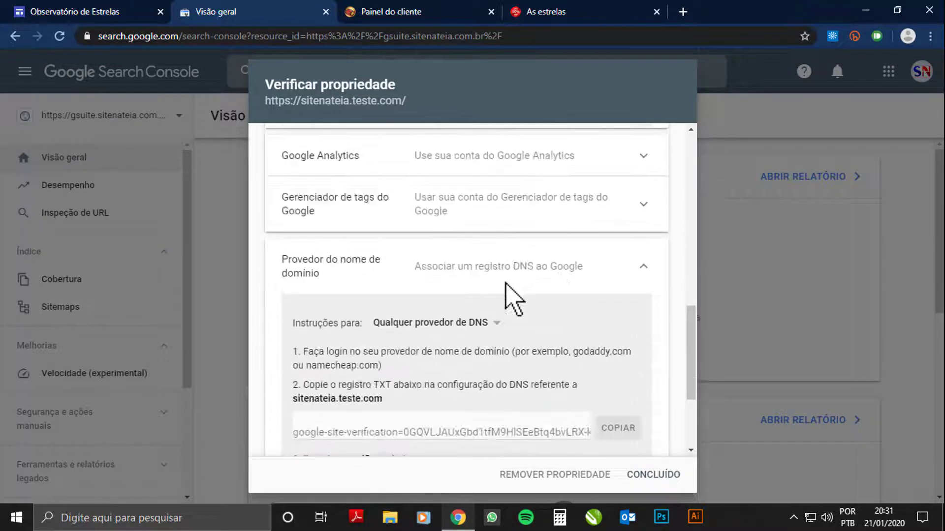
{"action": "scroll", "coordinate": [514, 298], "scroll_direction": "up", "scroll_amount": 3}
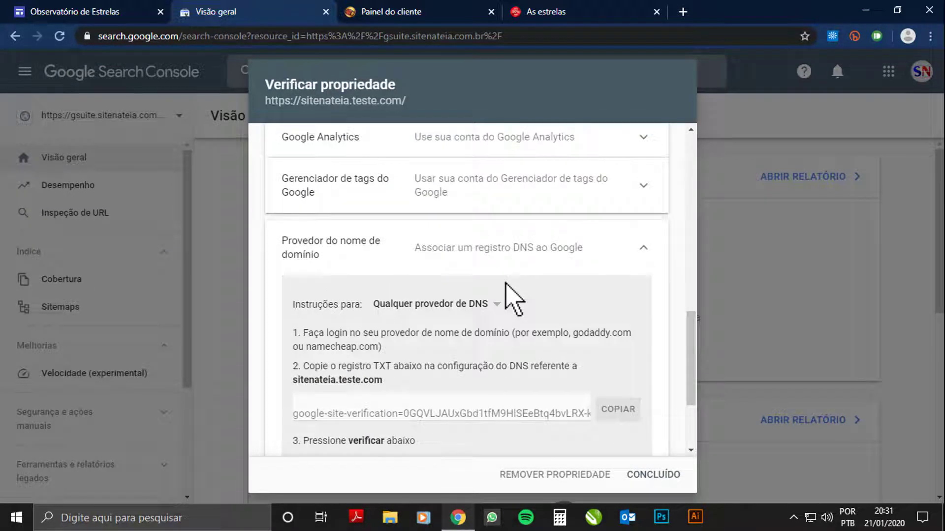
Step: Copy the TXT verification record from the Provedor do nome de domínio method
{"action": "scroll", "coordinate": [514, 299], "scroll_direction": "down", "scroll_amount": 2}
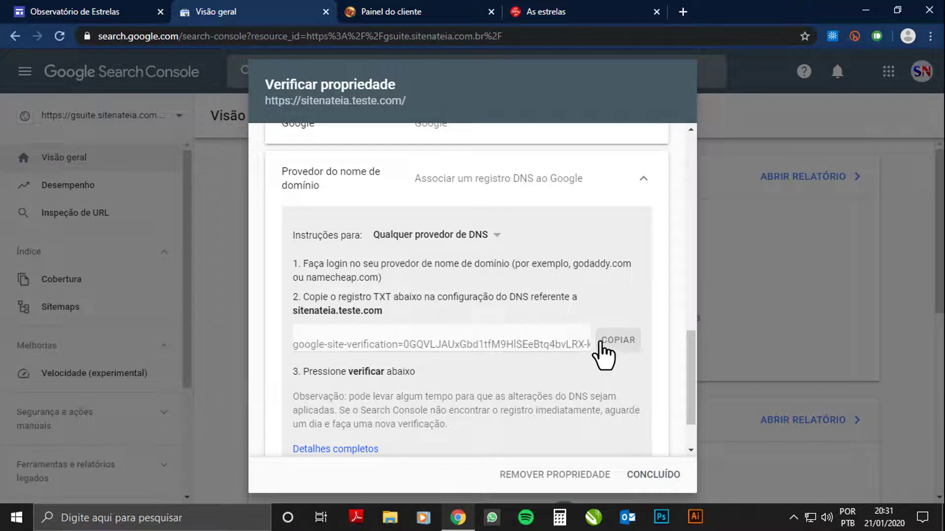
{"action": "left_click", "coordinate": [617, 340]}
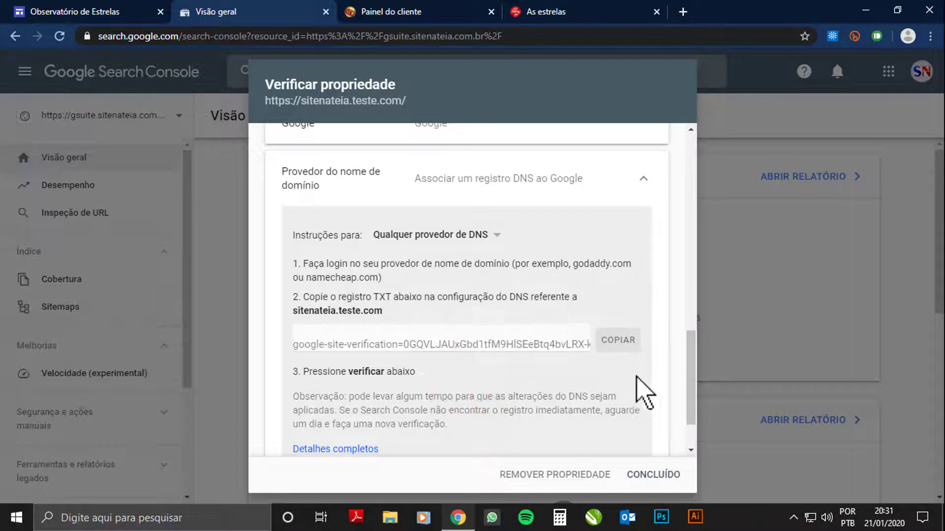
{"action": "scroll", "coordinate": [534, 344], "scroll_direction": "down", "scroll_amount": 2}
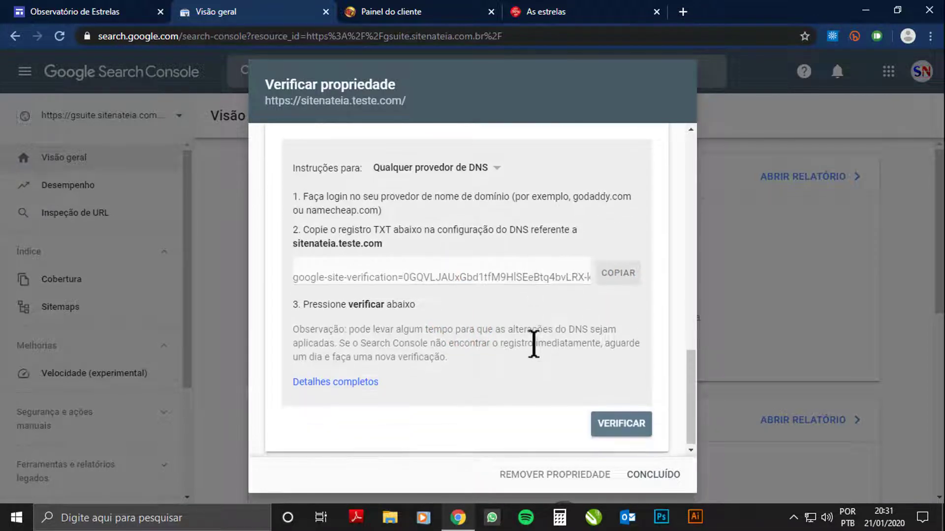
{"action": "left_click", "coordinate": [616, 269]}
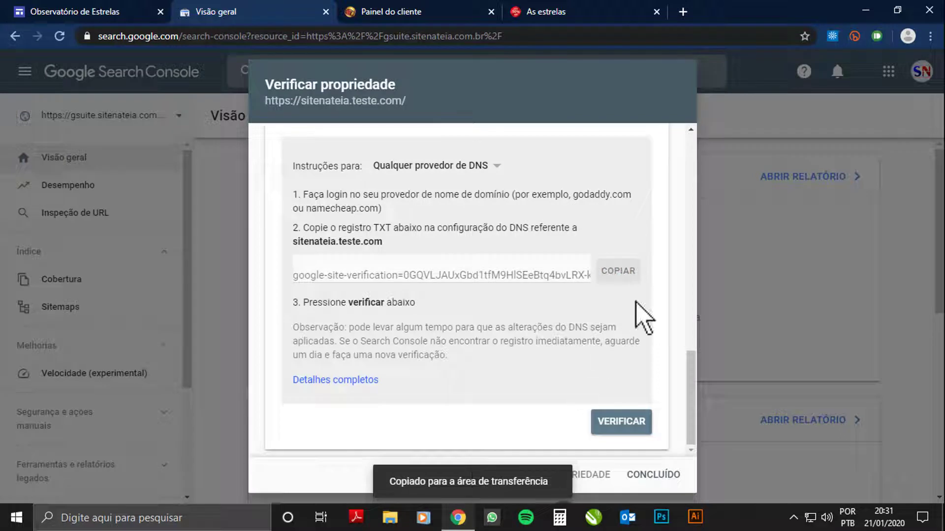
Step: Review the instructions for adding the TXT record to the DNS of sitenateia.teste.com, and switch to the UOL Painel do cliente
{"action": "scroll", "coordinate": [573, 296], "scroll_direction": "up", "scroll_amount": 1}
{"action": "scroll", "coordinate": [579, 310], "scroll_direction": "up", "scroll_amount": 1}
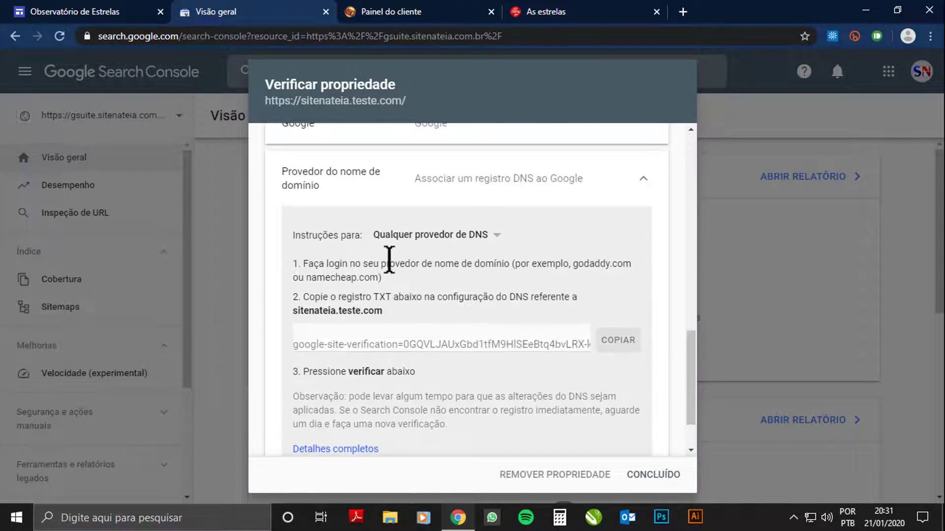
{"action": "left_click_drag", "start_coordinate": [308, 264], "coordinate": [597, 265]}
{"action": "left_click", "coordinate": [600, 264]}
{"action": "left_click_drag", "start_coordinate": [315, 296], "coordinate": [532, 296]}
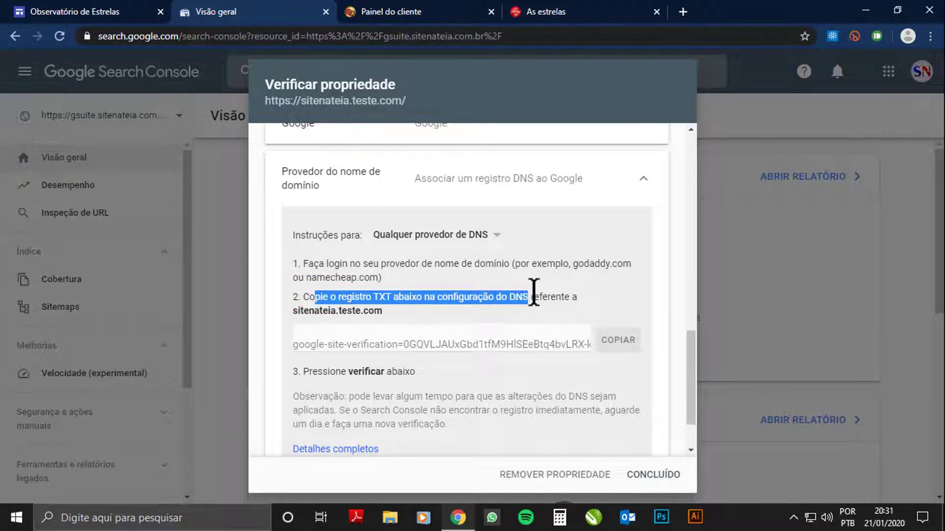
{"action": "left_click", "coordinate": [536, 293]}
{"action": "left_click_drag", "start_coordinate": [336, 309], "coordinate": [383, 310]}
{"action": "left_click", "coordinate": [400, 303]}
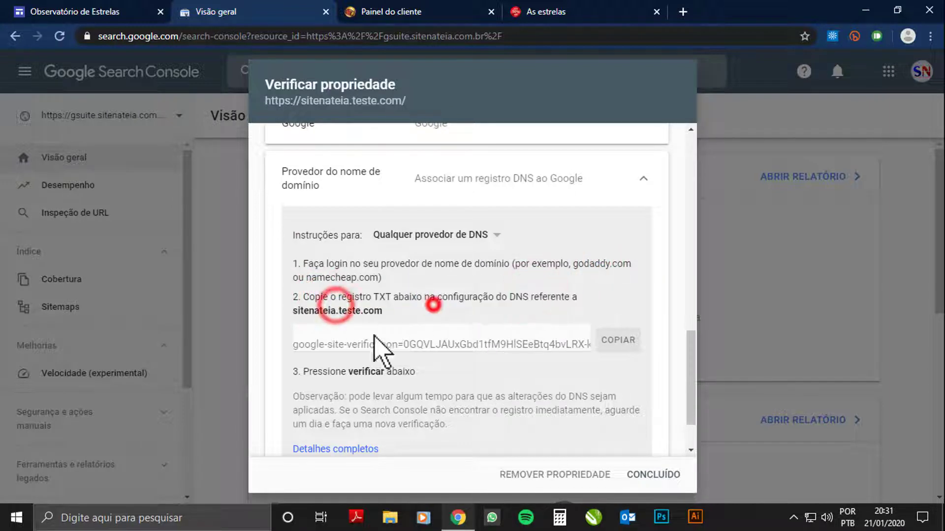
{"action": "scroll", "coordinate": [383, 364], "scroll_direction": "down", "scroll_amount": 2}
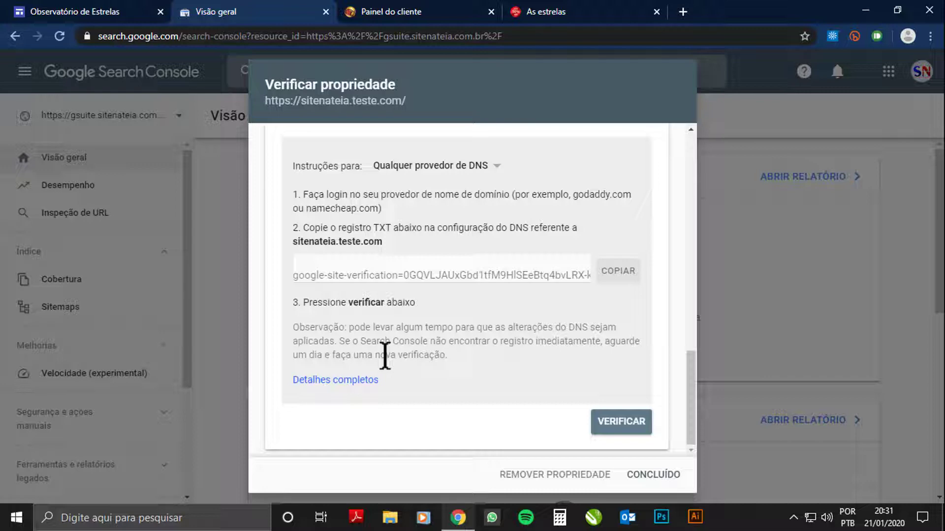
{"action": "left_click", "coordinate": [431, 10]}
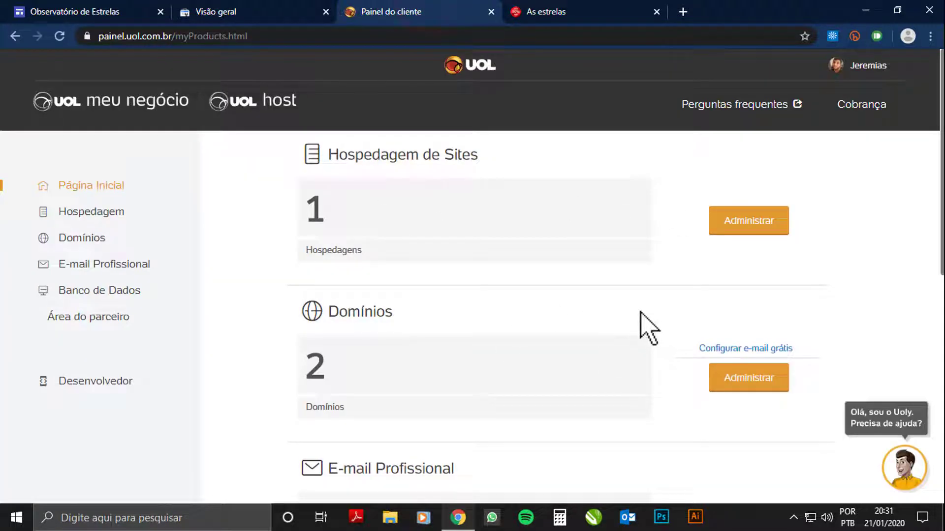
Step: Open the DNS zone settings of the gsuite.sitenateia.com.br subdomain from the account's domains
{"action": "left_click", "coordinate": [84, 241]}
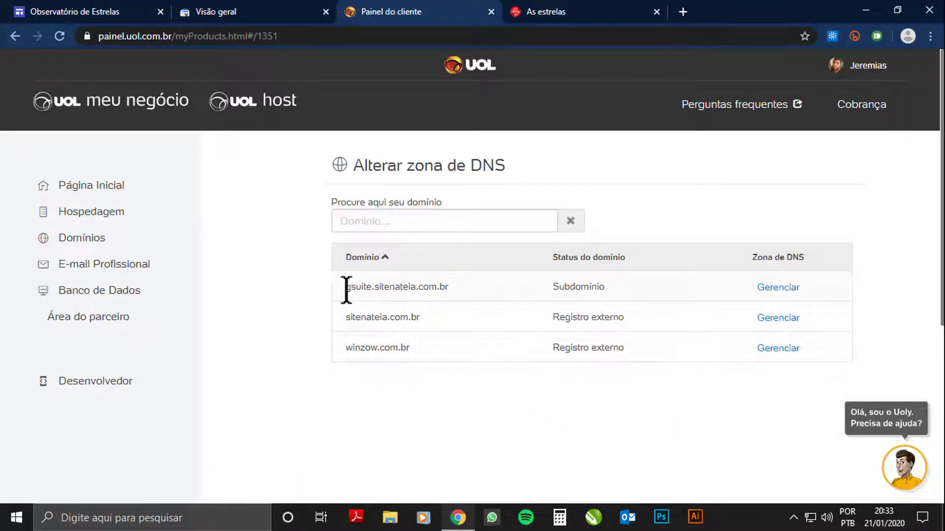
{"action": "left_click_drag", "start_coordinate": [341, 289], "coordinate": [485, 348]}
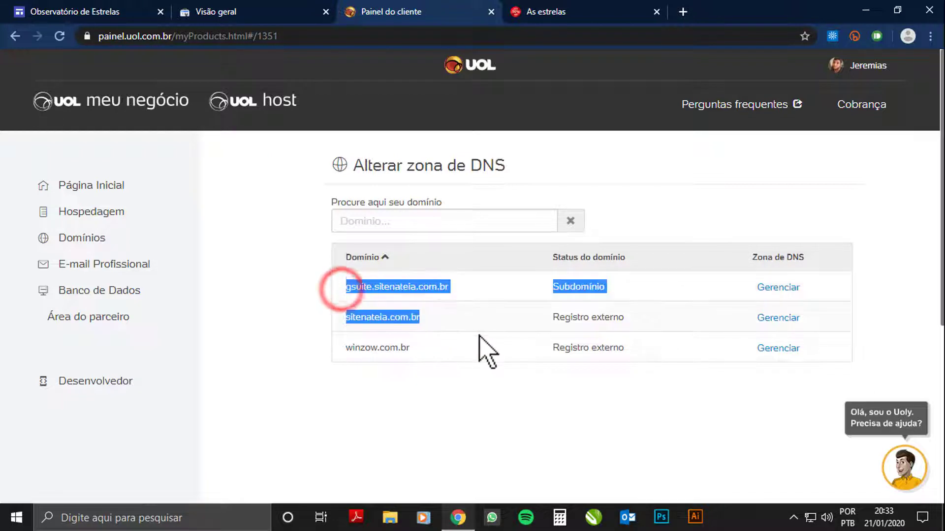
{"action": "left_click", "coordinate": [479, 334]}
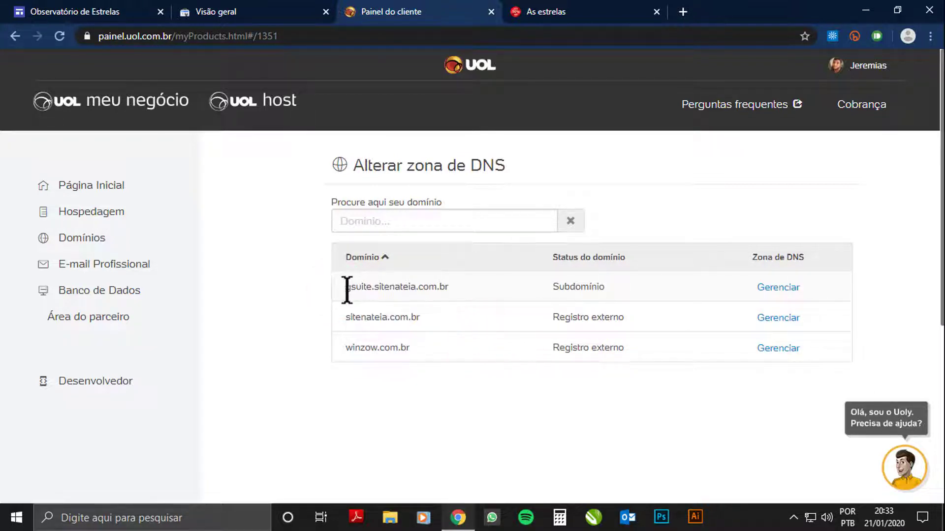
{"action": "left_click_drag", "start_coordinate": [347, 291], "coordinate": [452, 295]}
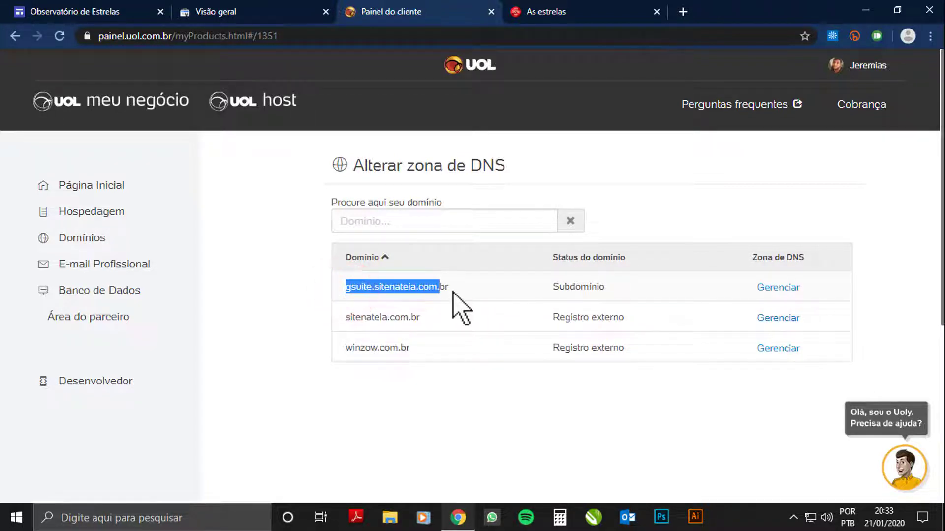
{"action": "left_click", "coordinate": [452, 292]}
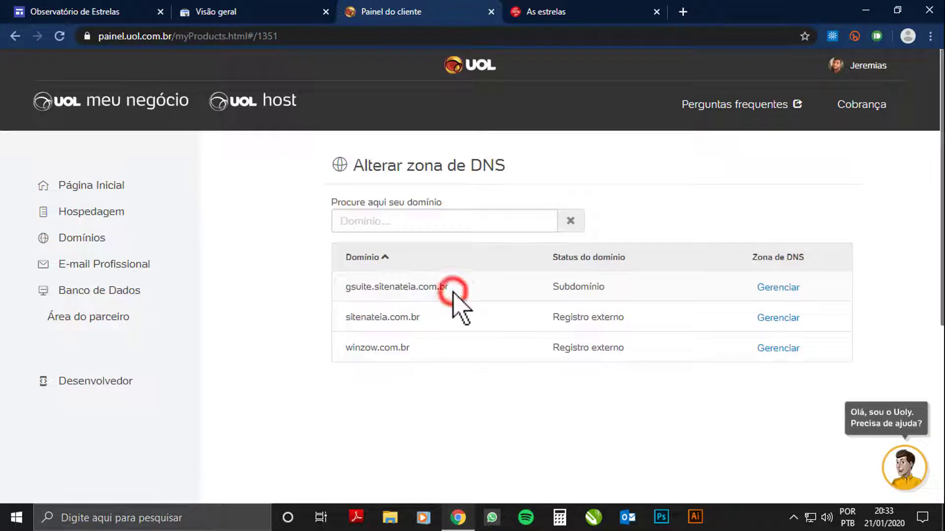
{"action": "left_click", "coordinate": [776, 287]}
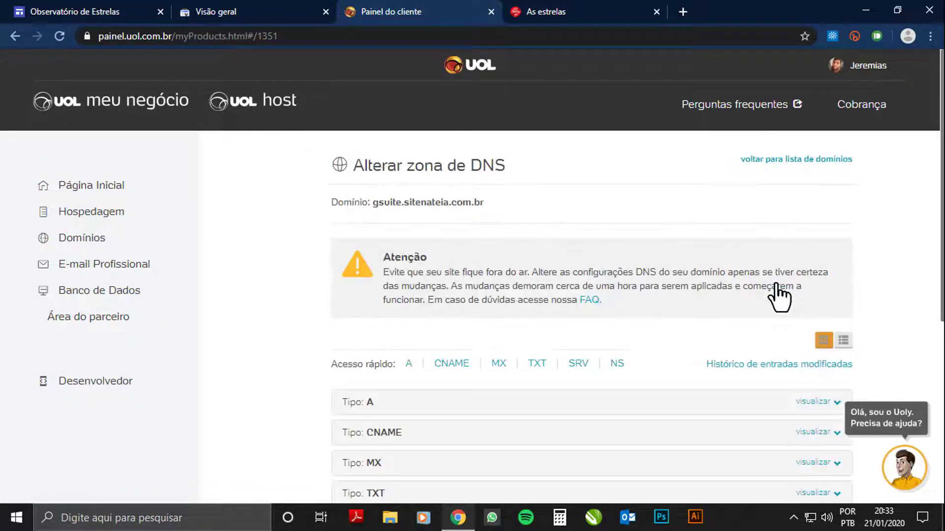
Step: Expand the TXT records in the DNS zone of gsuite.sitenateia.com.br
{"action": "scroll", "coordinate": [779, 295], "scroll_direction": "down", "scroll_amount": 3}
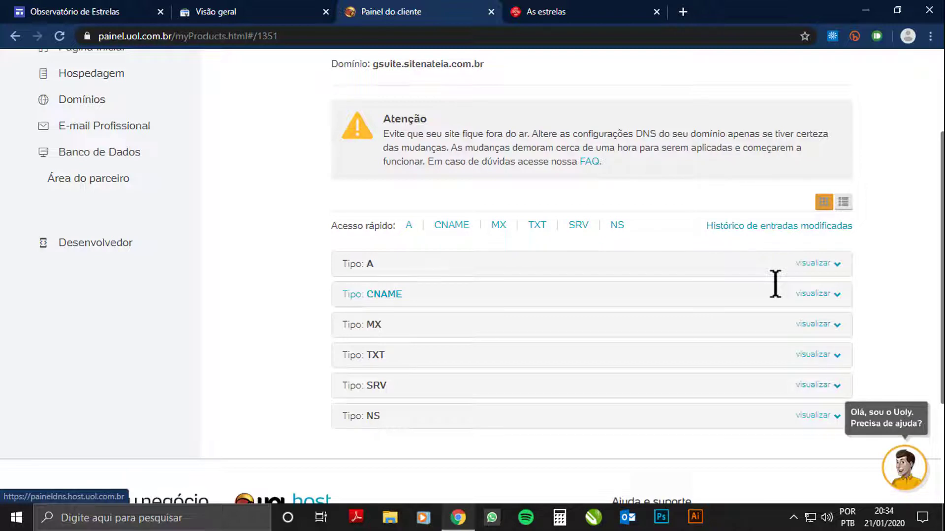
{"action": "scroll", "coordinate": [776, 285], "scroll_direction": "down", "scroll_amount": 2}
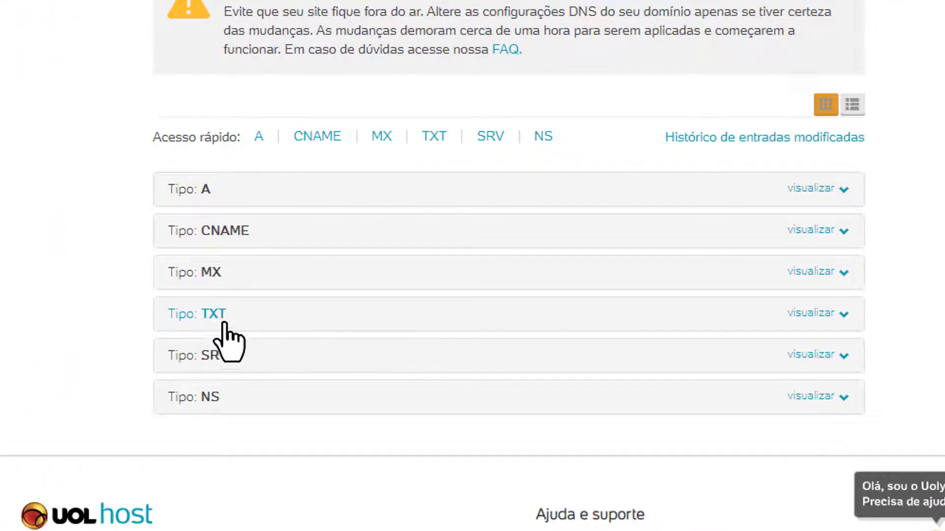
{"action": "left_click", "coordinate": [232, 318]}
{"action": "scroll", "coordinate": [75, 339], "scroll_direction": "down", "scroll_amount": 2}
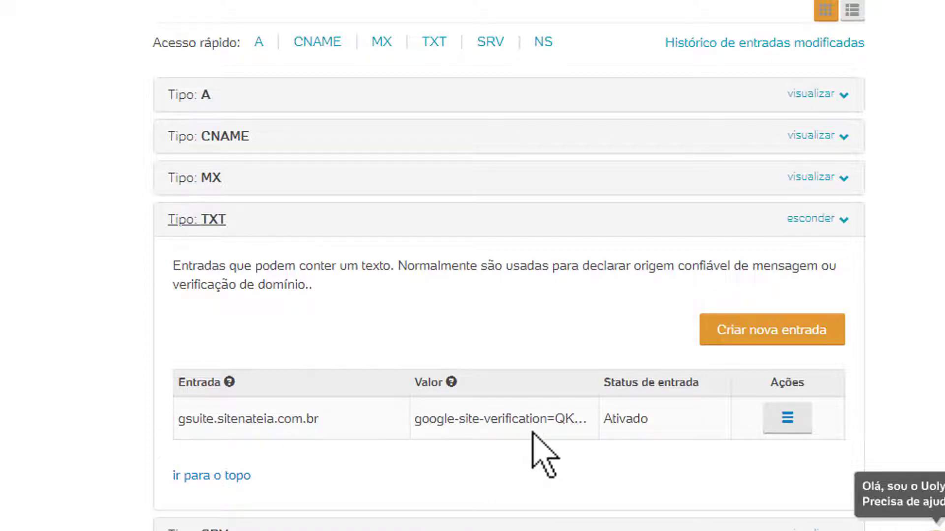
Step: Start a new TXT entry, try www as its prefix, and clear the prefix again
{"action": "left_click", "coordinate": [761, 339]}
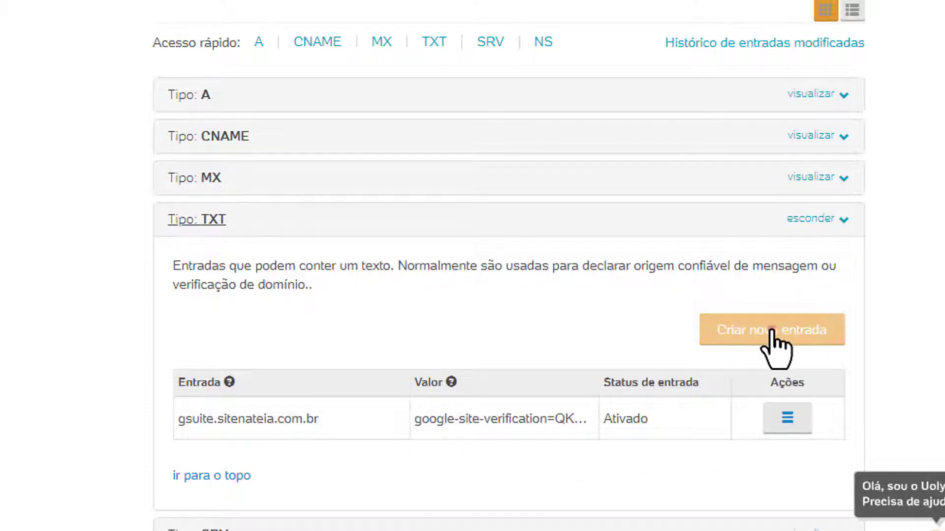
{"action": "scroll", "coordinate": [285, 348], "scroll_direction": "down", "scroll_amount": 2}
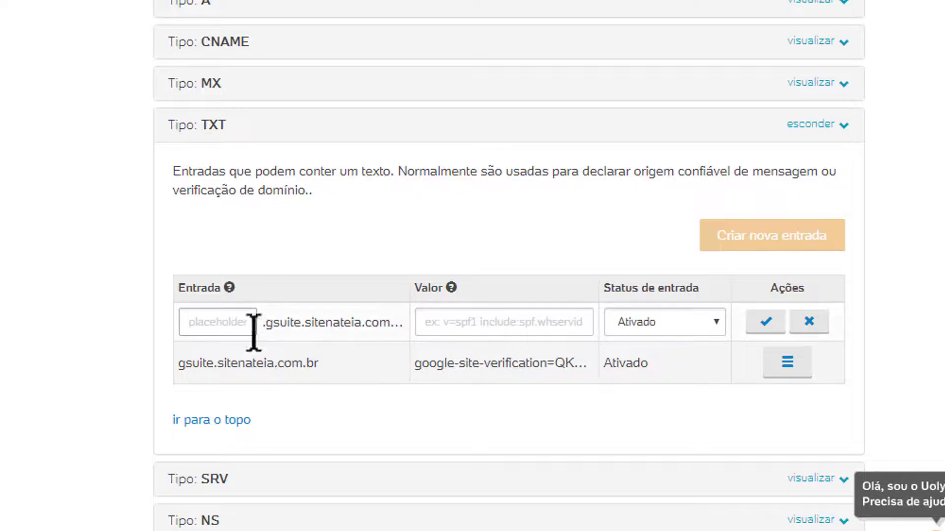
{"action": "left_click", "coordinate": [252, 330]}
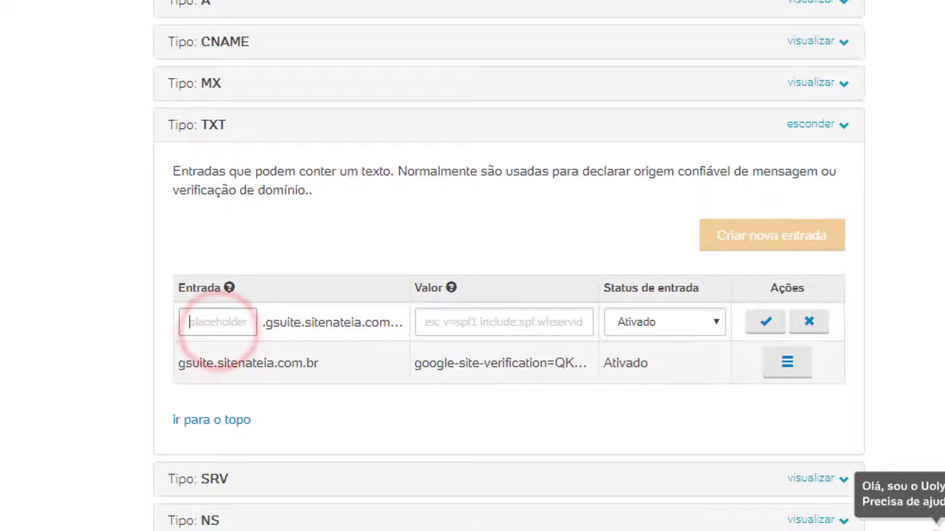
{"action": "type", "text": "www"}
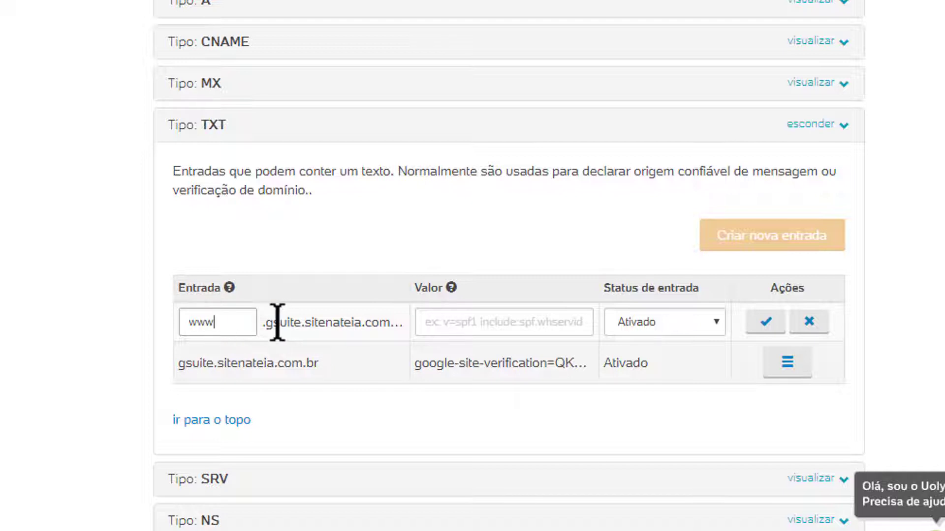
{"action": "double_click", "coordinate": [233, 327]}
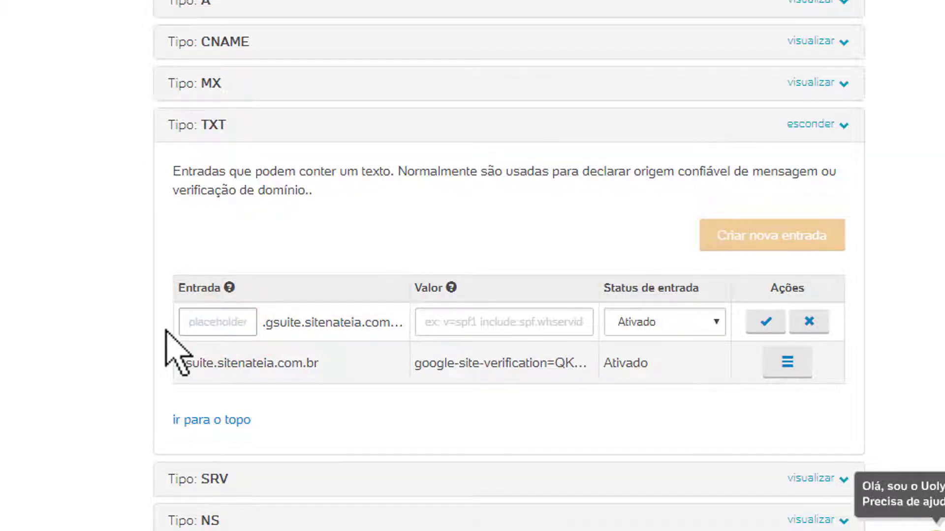
Step: Copy the verification token from Search Console, paste it as the TXT entry's Valor, and save the entry with status Ativado
{"action": "left_click", "coordinate": [459, 321]}
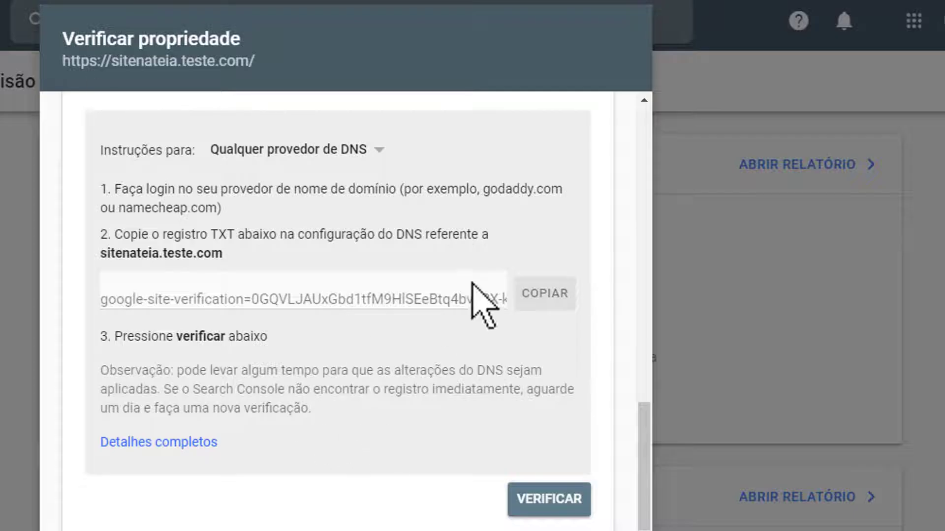
{"action": "left_click", "coordinate": [544, 295]}
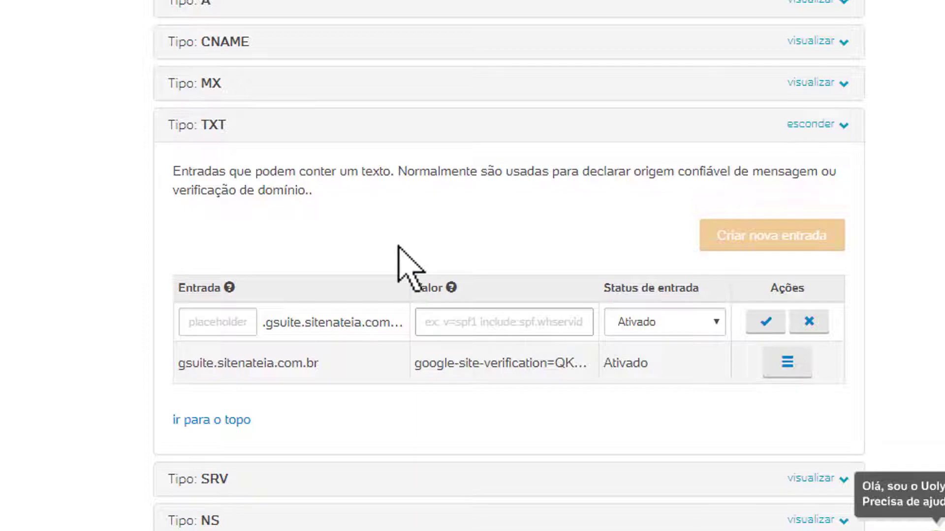
{"action": "key", "text": "ctrl+v"}
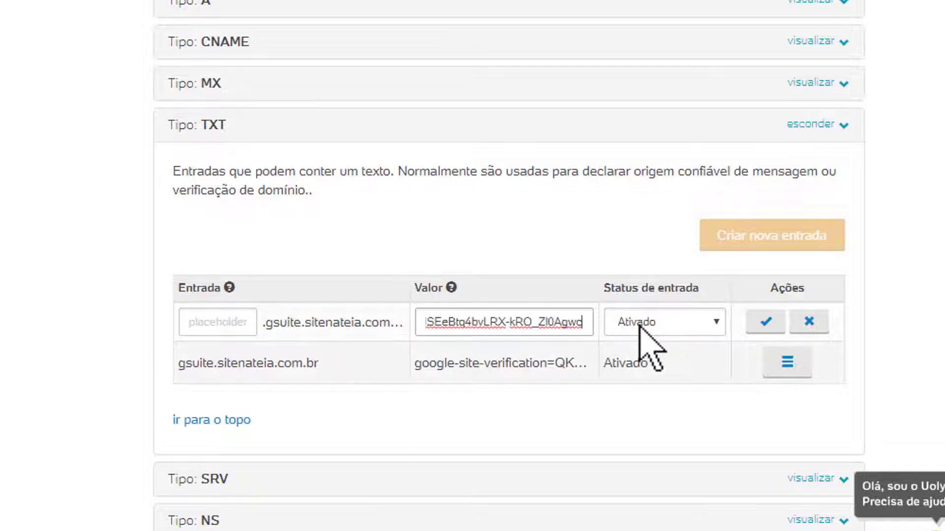
{"action": "left_click", "coordinate": [764, 322]}
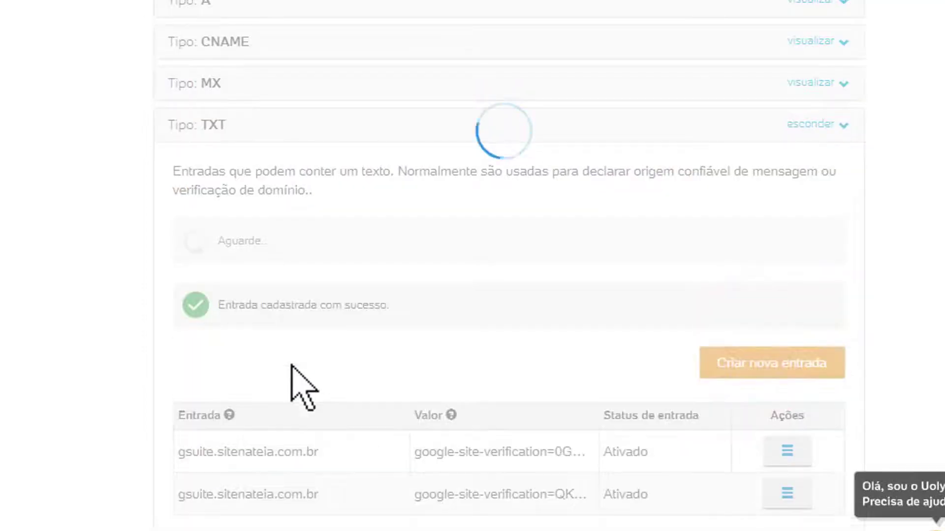
{"action": "left_click_drag", "start_coordinate": [226, 246], "coordinate": [362, 261]}
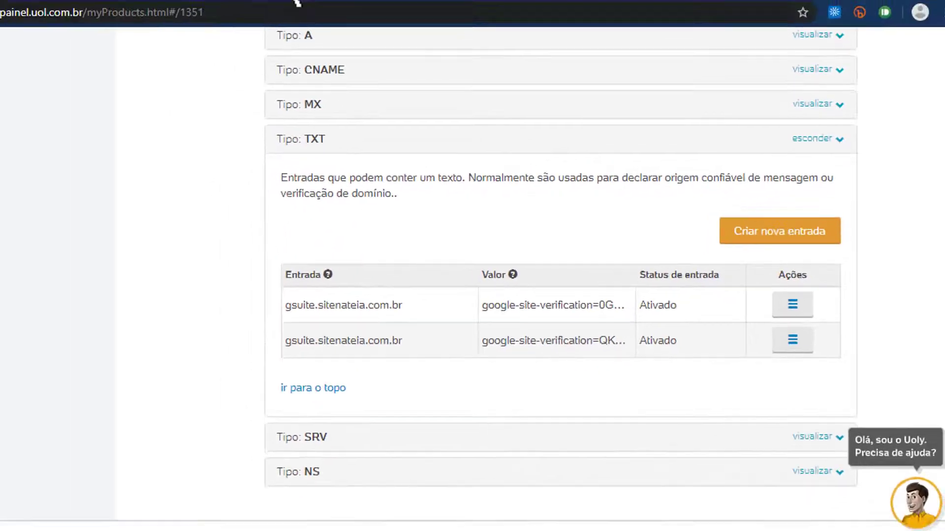
{"action": "left_click", "coordinate": [253, 10]}
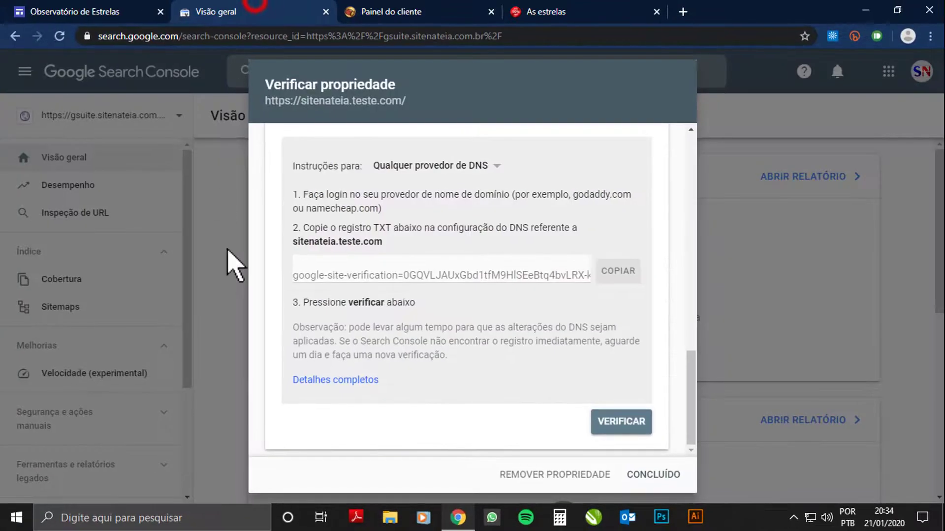
{"action": "left_click", "coordinate": [632, 422]}
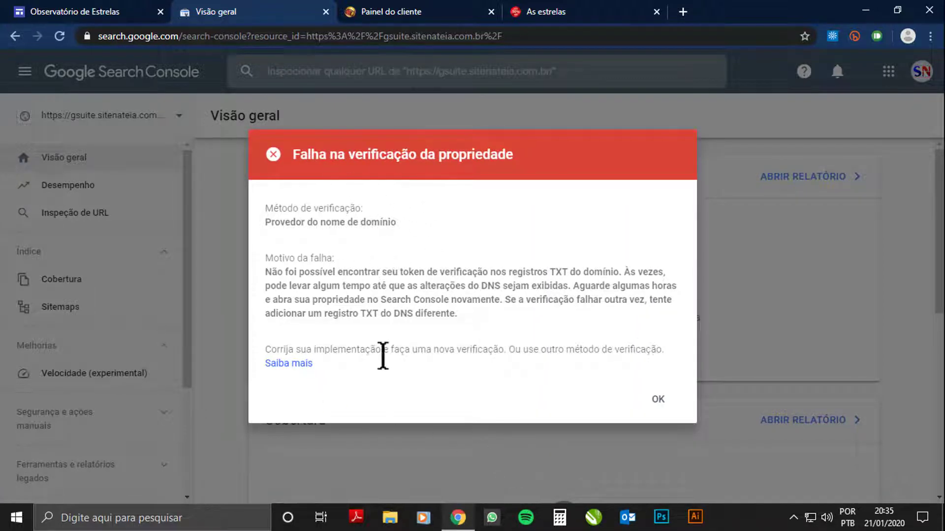
{"action": "left_click", "coordinate": [662, 399]}
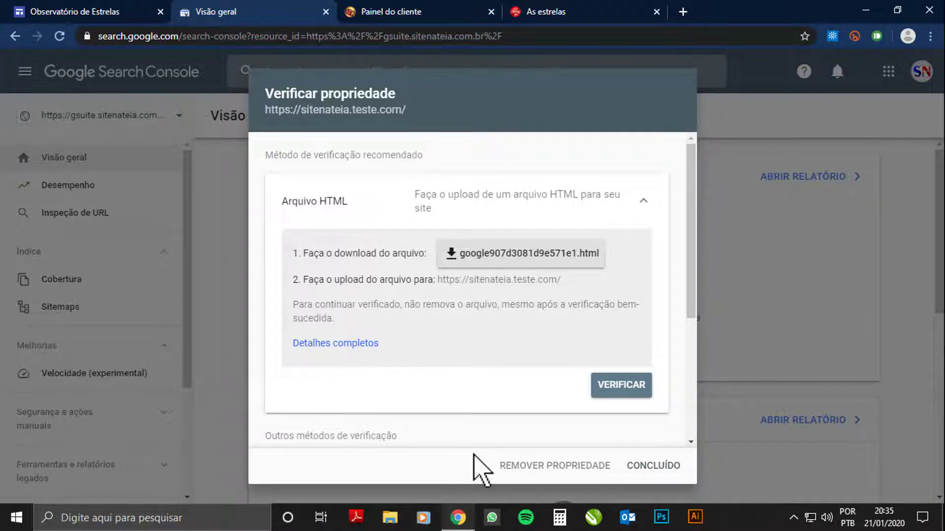
{"action": "left_click", "coordinate": [558, 467]}
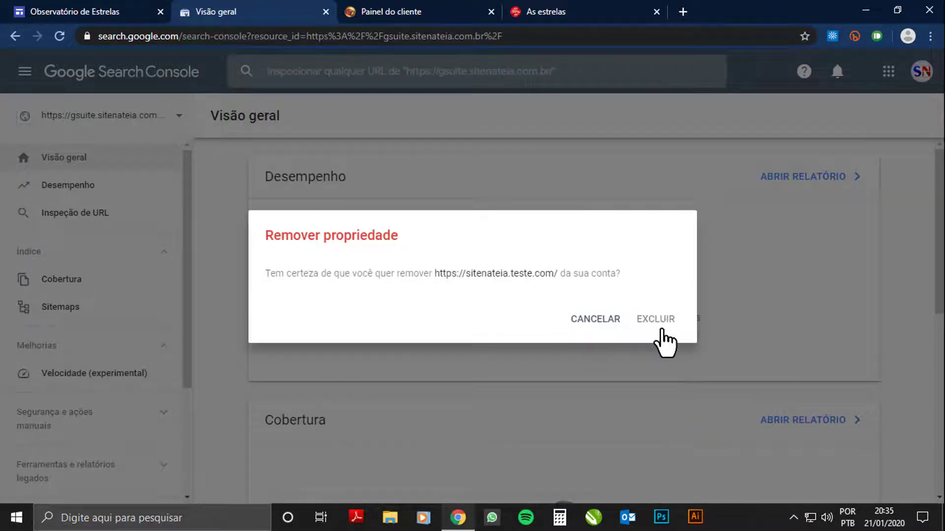
{"action": "left_click", "coordinate": [660, 327]}
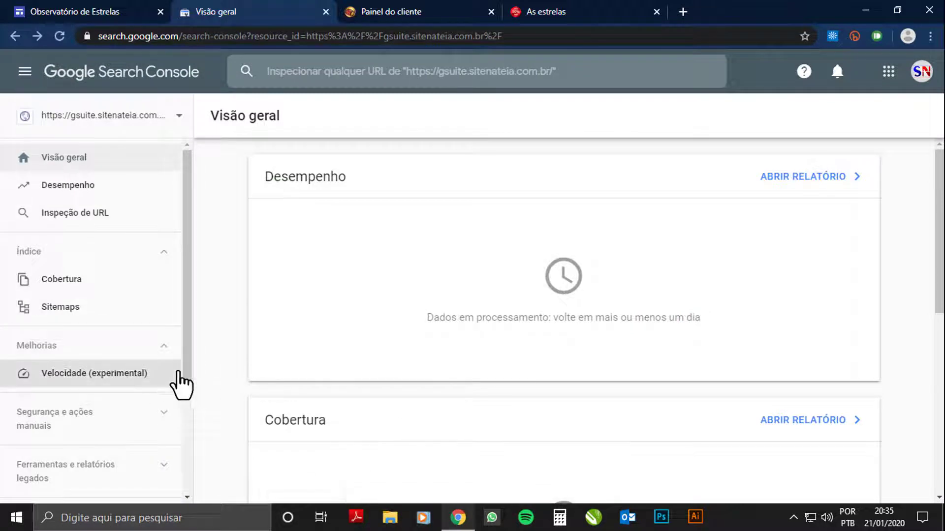
{"action": "left_click", "coordinate": [491, 12]}
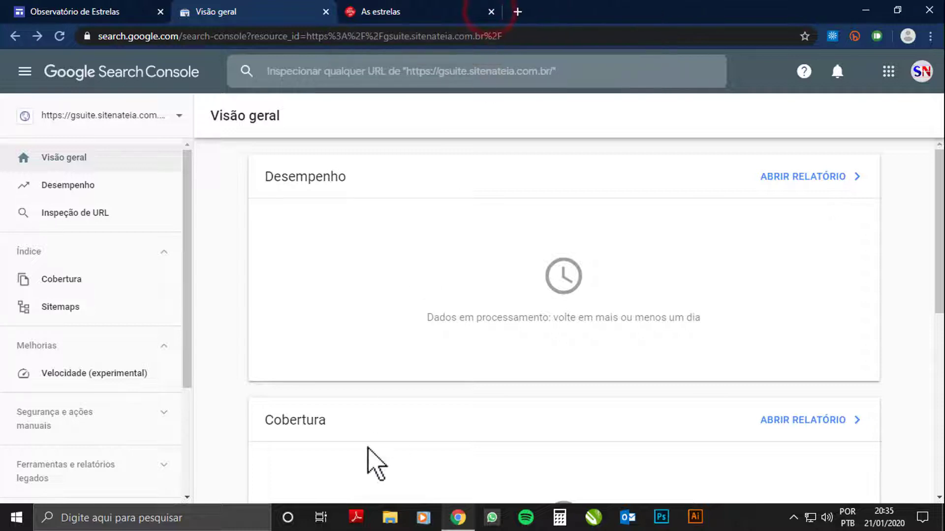
Step: Switch to the gsuite.sitenateia.com.br domain property and review its Desempenho, Cobertura and Melhorias overview
{"action": "left_click", "coordinate": [111, 115]}
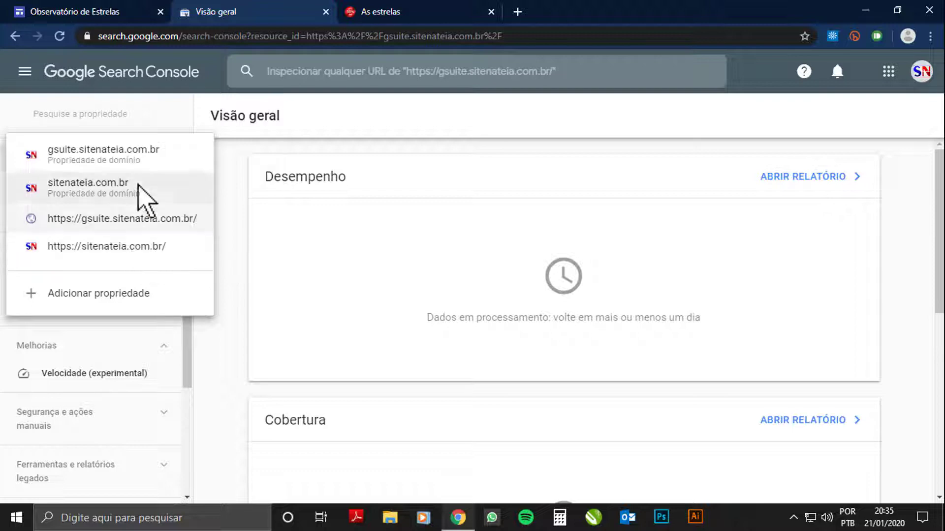
{"action": "left_click", "coordinate": [87, 161]}
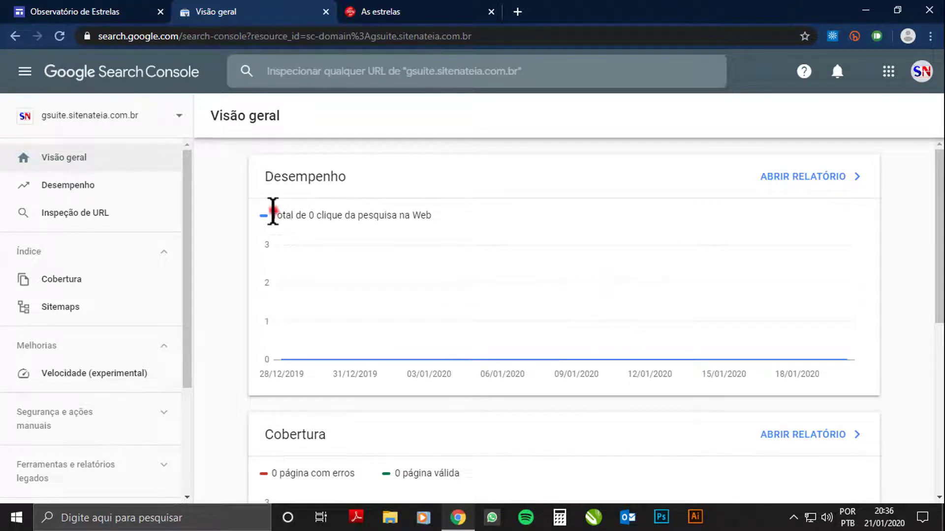
{"action": "left_click_drag", "start_coordinate": [273, 213], "coordinate": [426, 219]}
{"action": "left_click", "coordinate": [428, 220]}
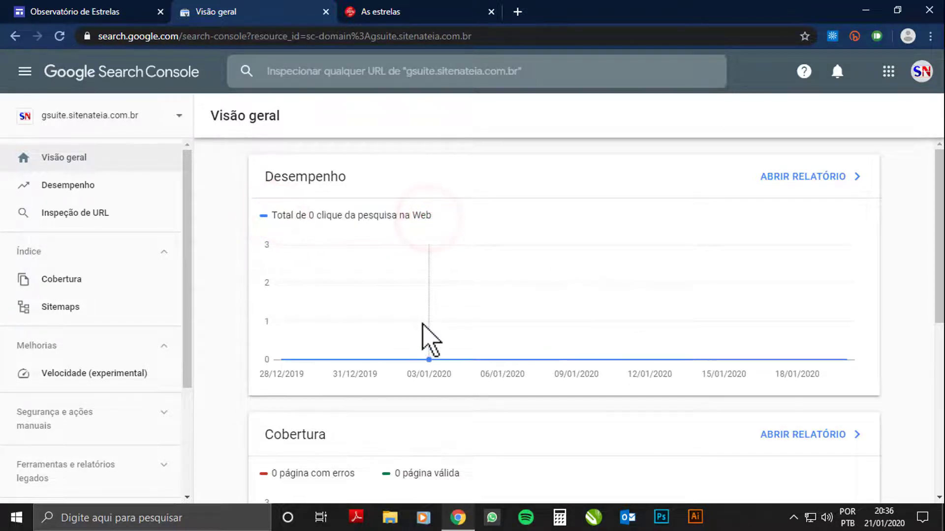
{"action": "scroll", "coordinate": [429, 339], "scroll_direction": "down", "scroll_amount": 8}
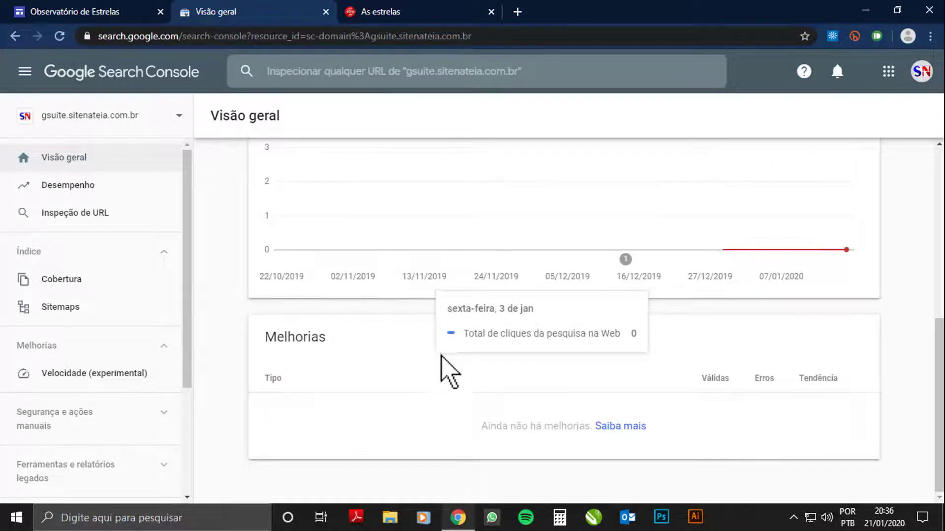
{"action": "scroll", "coordinate": [444, 363], "scroll_direction": "up", "scroll_amount": 8}
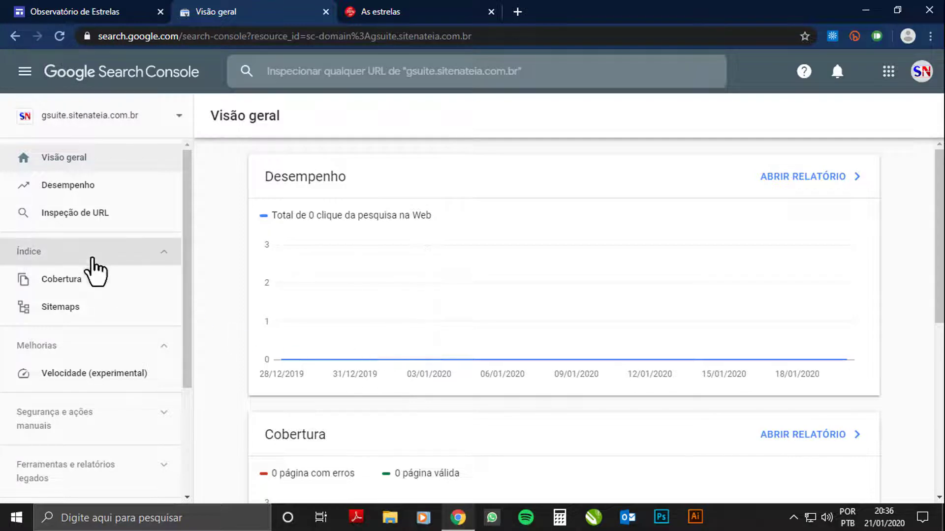
Step: Check the published site's address and its Página inicial, and return to the Observatório de Estrelas editor in Google Sites
{"action": "left_click", "coordinate": [123, 15]}
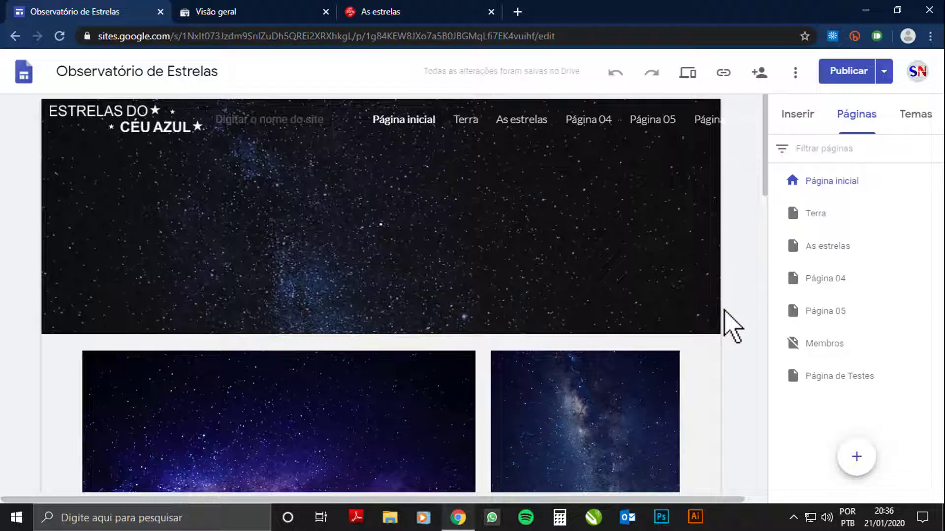
{"action": "left_click", "coordinate": [374, 12]}
{"action": "left_click", "coordinate": [244, 36]}
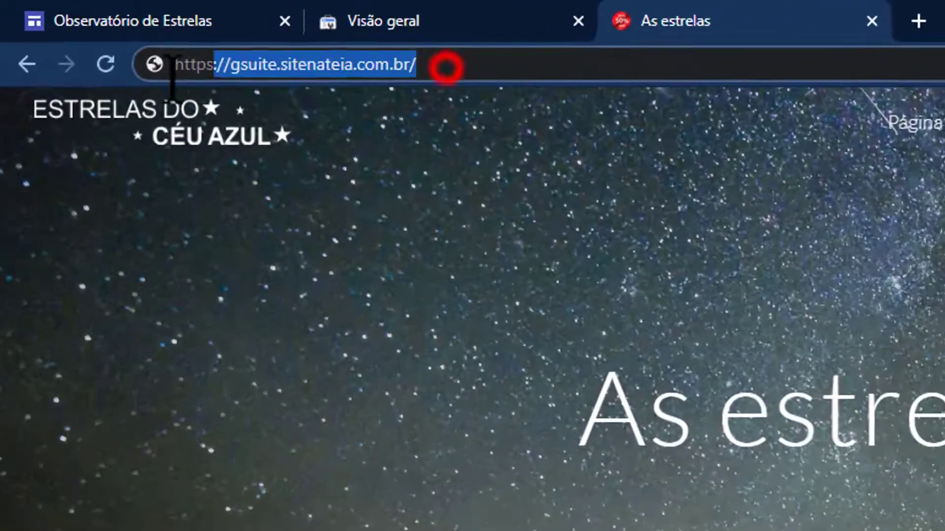
{"action": "left_click", "coordinate": [180, 184]}
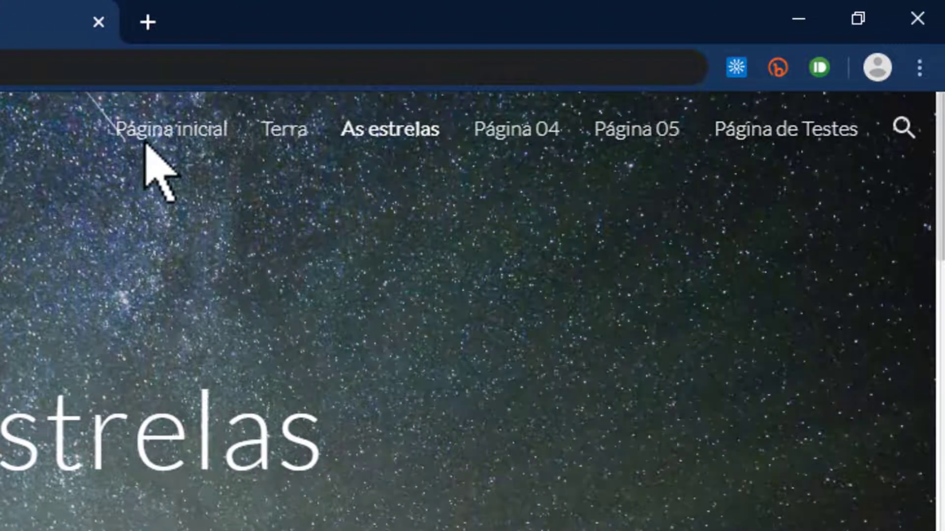
{"action": "left_click", "coordinate": [197, 138]}
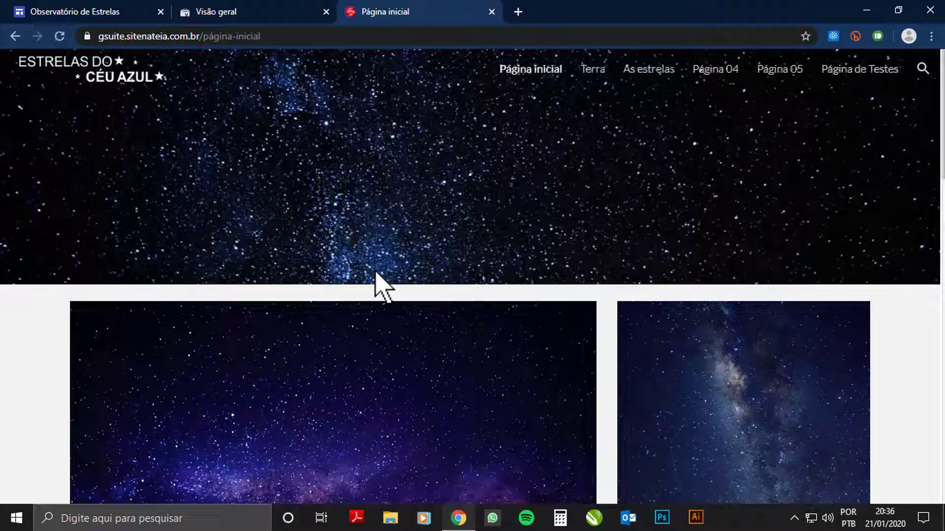
{"action": "left_click", "coordinate": [112, 7]}
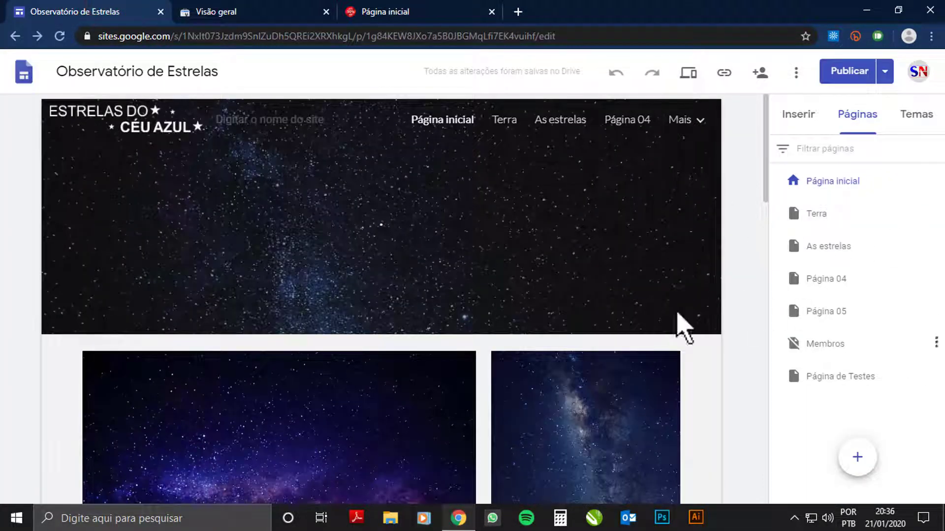
Step: Check the published site's Página inicial, and look over the gsuite.sitenateia.com.br overview in Search Console
{"action": "left_click", "coordinate": [374, 11]}
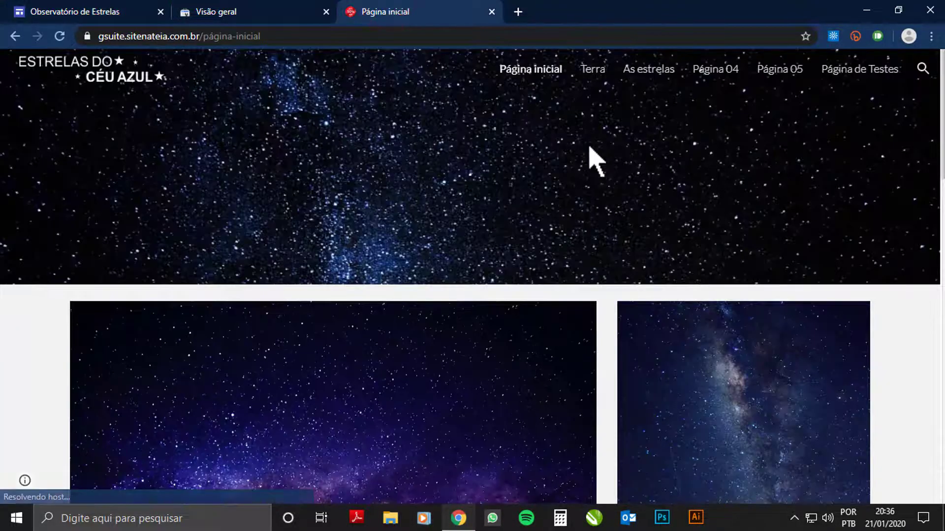
{"action": "right_click", "coordinate": [540, 71]}
{"action": "left_click", "coordinate": [379, 167]}
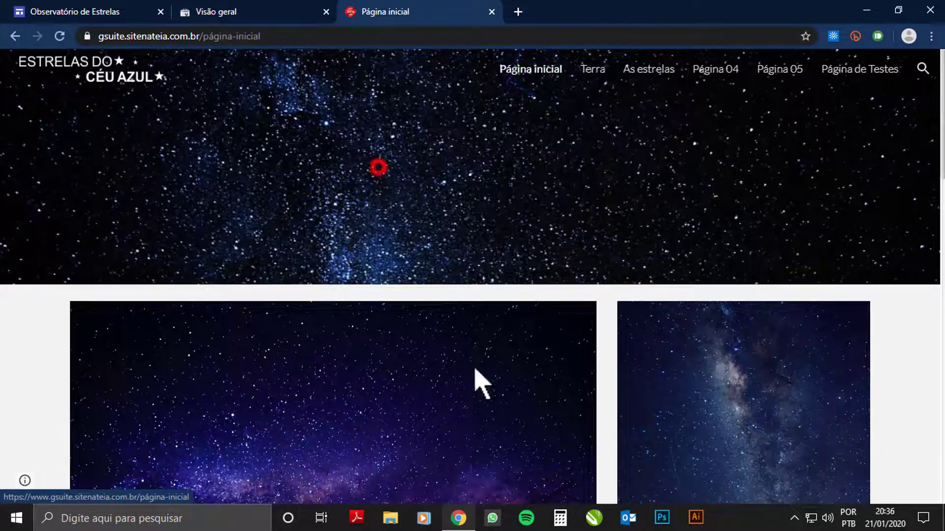
{"action": "left_click", "coordinate": [257, 12]}
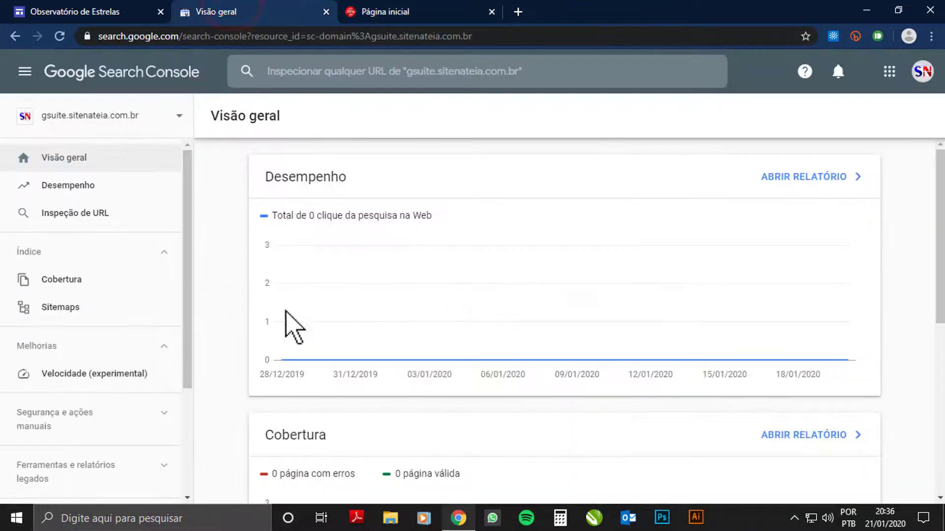
{"action": "scroll", "coordinate": [320, 369], "scroll_direction": "down", "scroll_amount": 6}
{"action": "scroll", "coordinate": [394, 405], "scroll_direction": "up", "scroll_amount": 6}
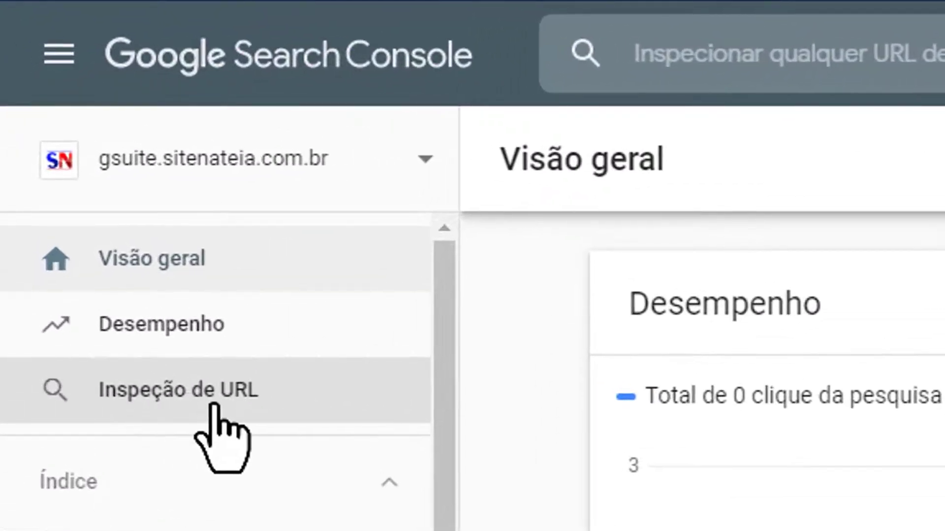
Step: Open the URL inspection field for gsuite.sitenateia.com.br and look over the previously inspected addresses
{"action": "left_click", "coordinate": [107, 244]}
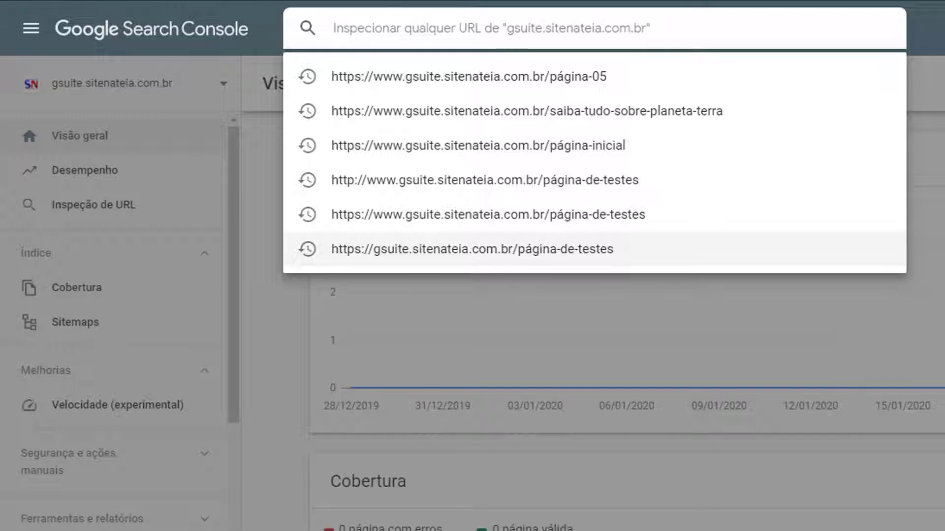
{"action": "left_click", "coordinate": [262, 143]}
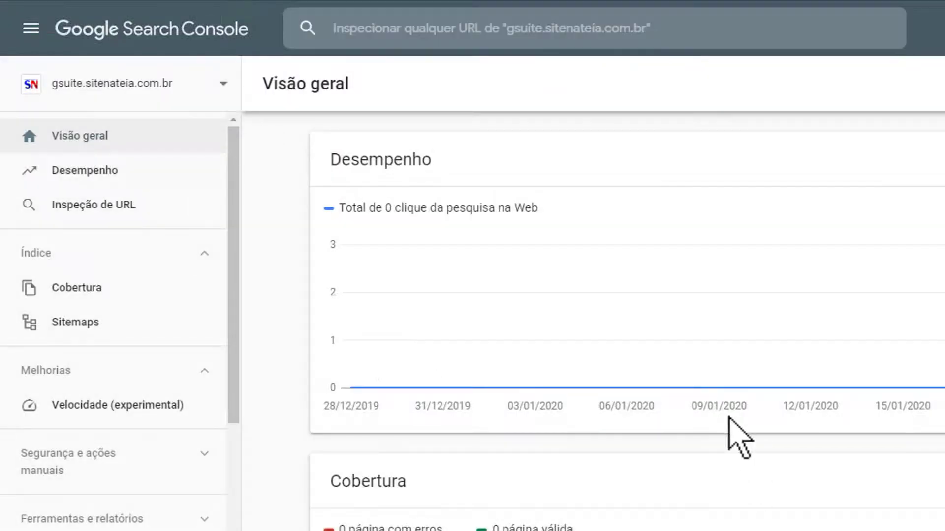
{"action": "left_click", "coordinate": [431, 18]}
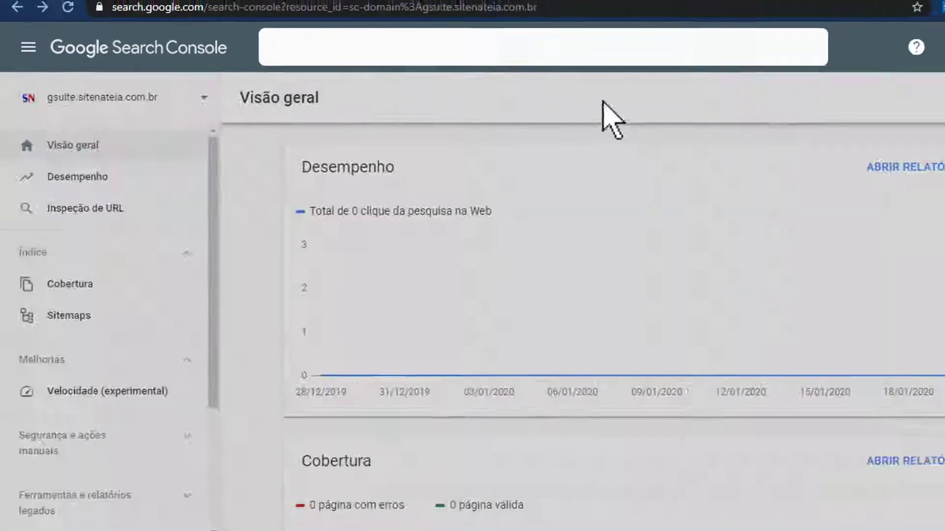
Step: Look over the published site's home page and its page links, and return to the Search Console overview
{"action": "left_click", "coordinate": [401, 11]}
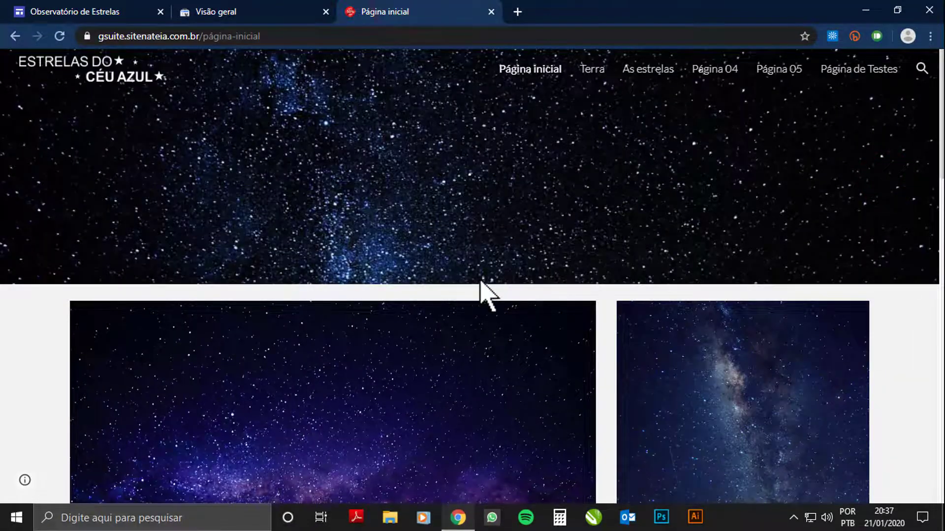
{"action": "scroll", "coordinate": [482, 283], "scroll_direction": "down", "scroll_amount": 5}
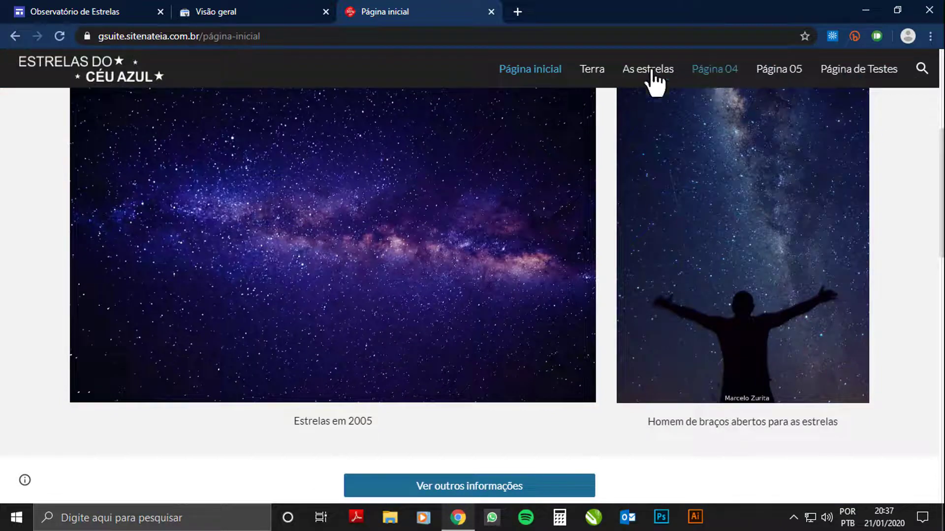
{"action": "scroll", "coordinate": [341, 95], "scroll_direction": "up", "scroll_amount": 2}
{"action": "left_click", "coordinate": [252, 9]}
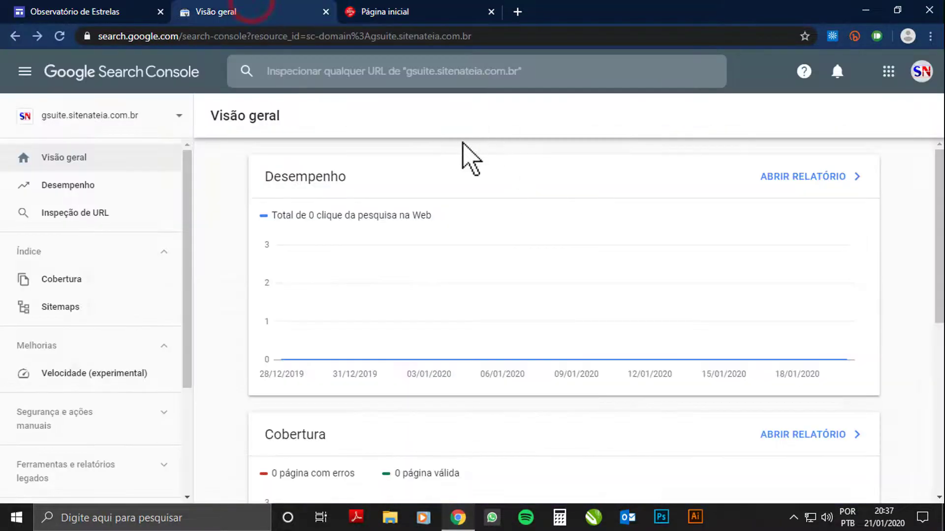
{"action": "left_click", "coordinate": [438, 11]}
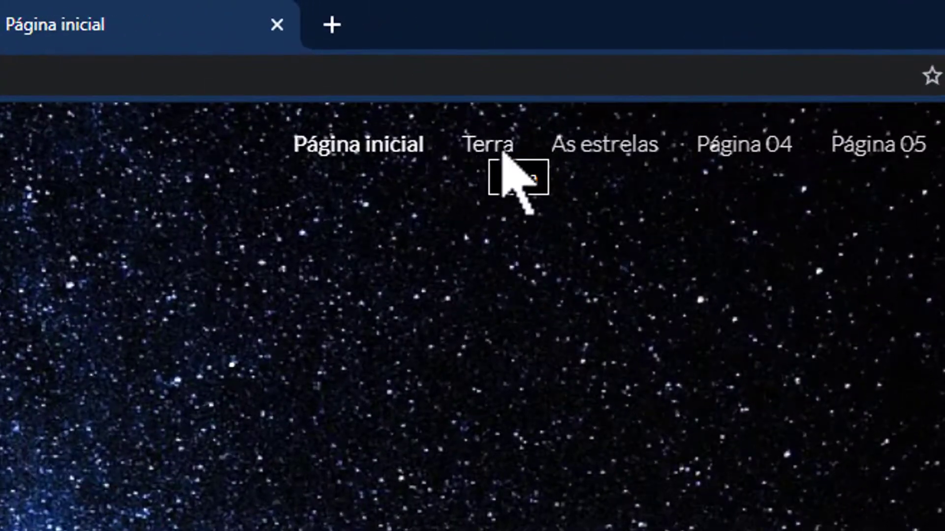
{"action": "right_click", "coordinate": [488, 145]}
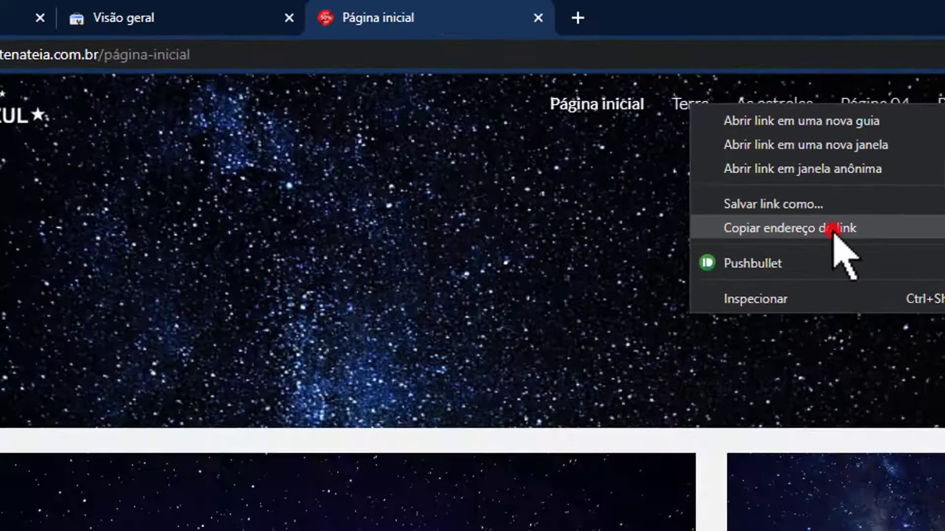
{"action": "left_click", "coordinate": [723, 315]}
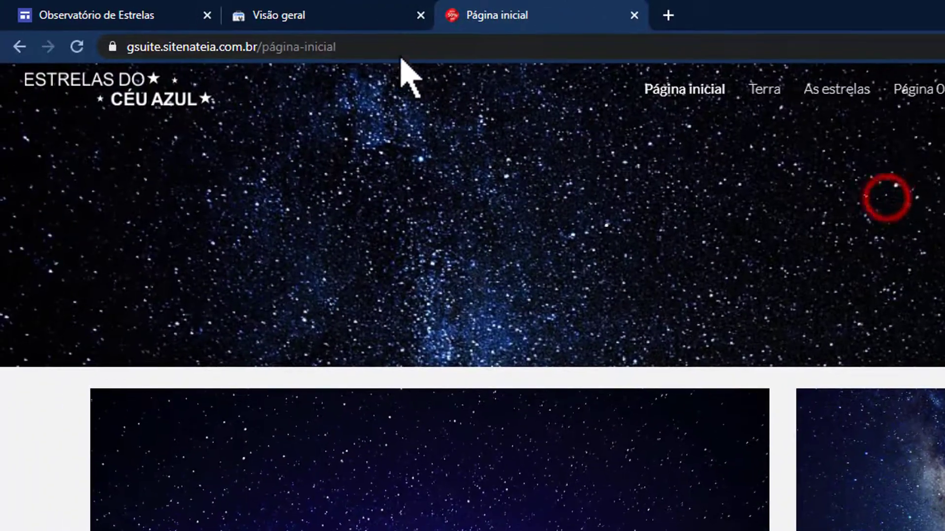
{"action": "left_click", "coordinate": [303, 17]}
{"action": "left_click", "coordinate": [443, 99]}
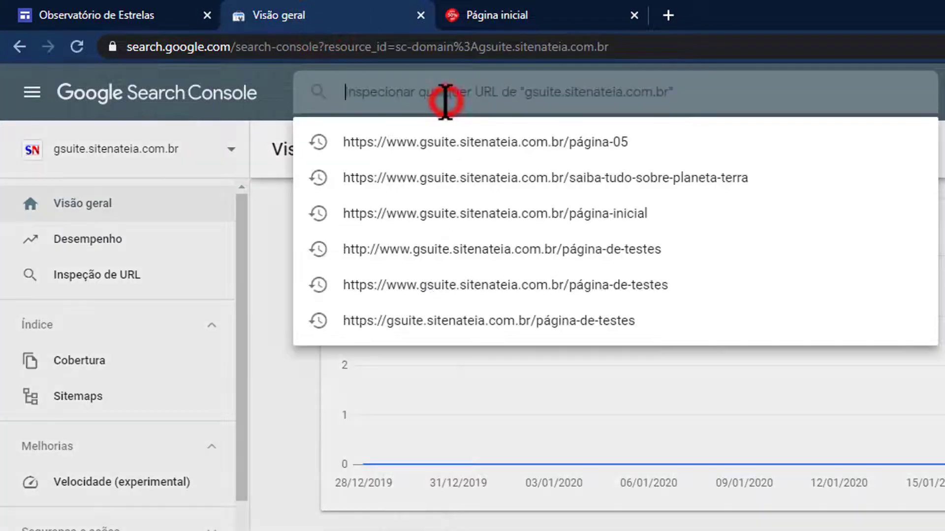
{"action": "type", "text": "https://www.gsuite.sitenateia.com.br/saiba-tudo-sobre-planeta-terra"}
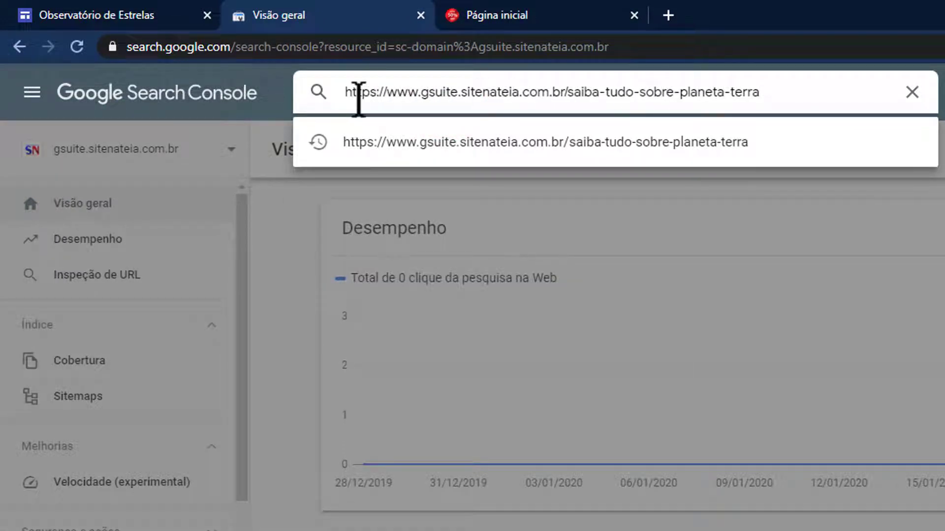
Step: Examine the domain and page path of the entered Terra URL, comparing it with the published site's home page and menu
{"action": "left_click_drag", "start_coordinate": [355, 92], "coordinate": [789, 93]}
{"action": "left_click", "coordinate": [567, 92]}
{"action": "left_click", "coordinate": [777, 93]}
{"action": "left_click", "coordinate": [552, 106]}
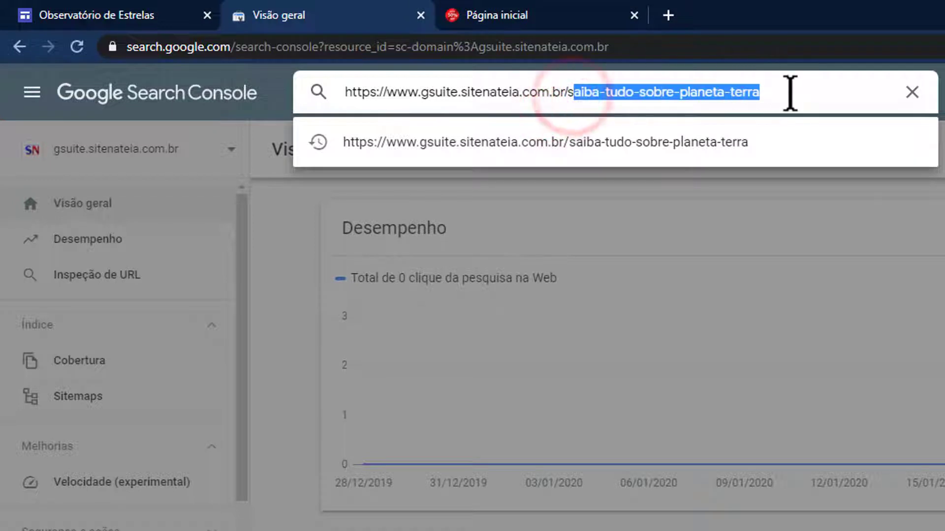
{"action": "left_click", "coordinate": [790, 93]}
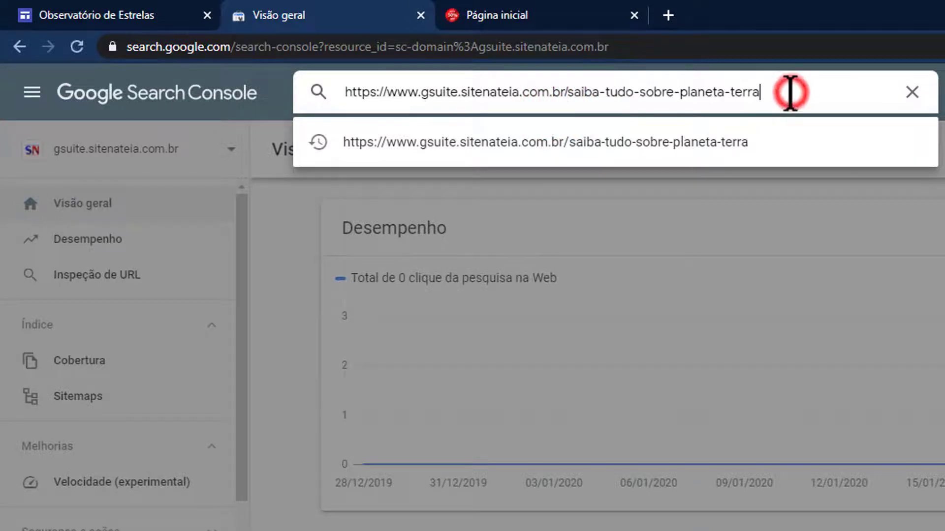
{"action": "left_click", "coordinate": [485, 14]}
{"action": "scroll", "coordinate": [556, 450], "scroll_direction": "down", "scroll_amount": 10}
{"action": "scroll", "coordinate": [654, 460], "scroll_direction": "up", "scroll_amount": 10}
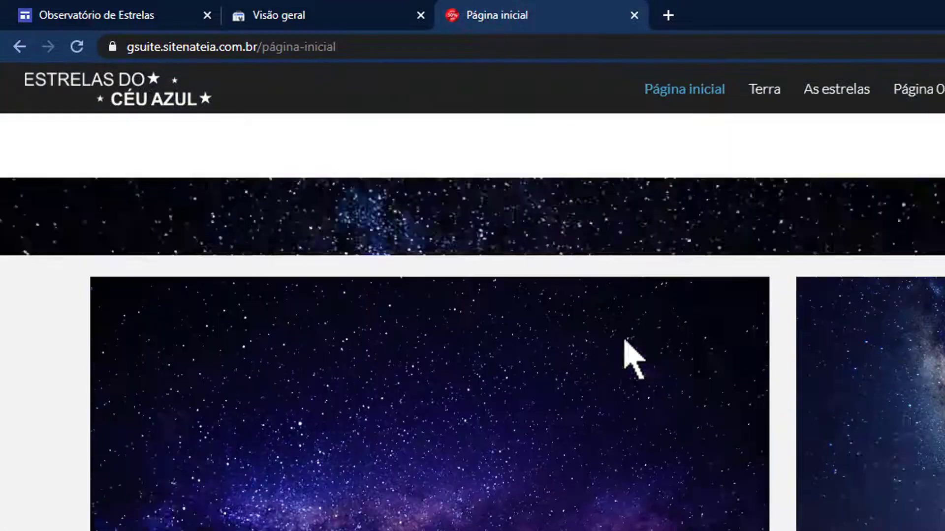
{"action": "left_click", "coordinate": [385, 11]}
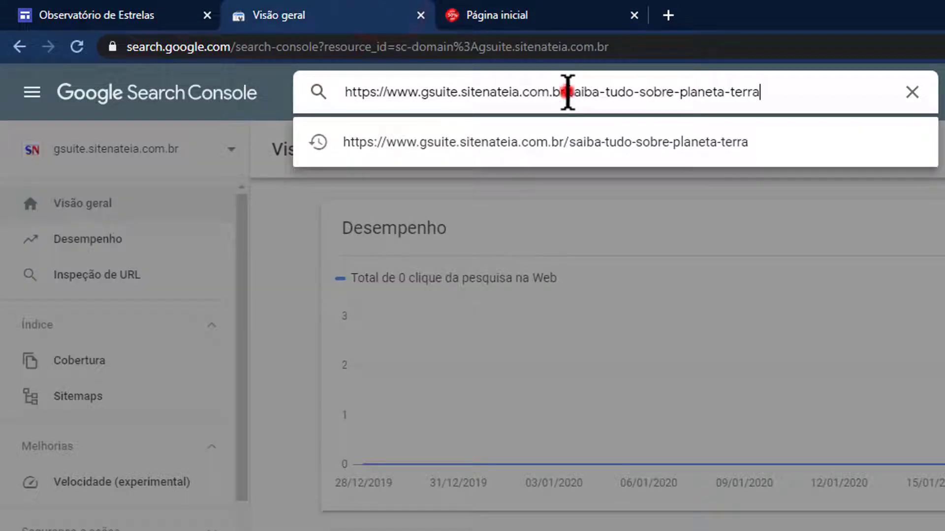
{"action": "left_click_drag", "start_coordinate": [568, 92], "coordinate": [706, 89]}
{"action": "left_click", "coordinate": [565, 11]}
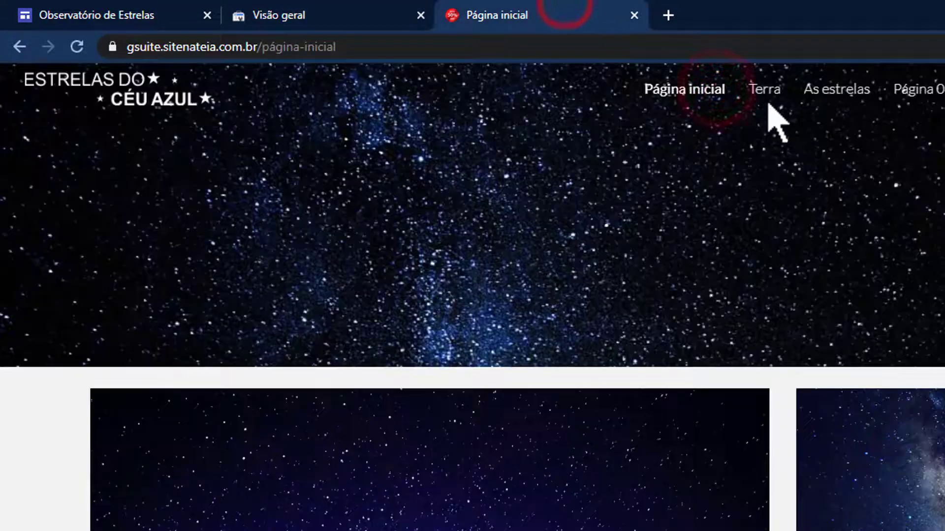
{"action": "left_click", "coordinate": [315, 15]}
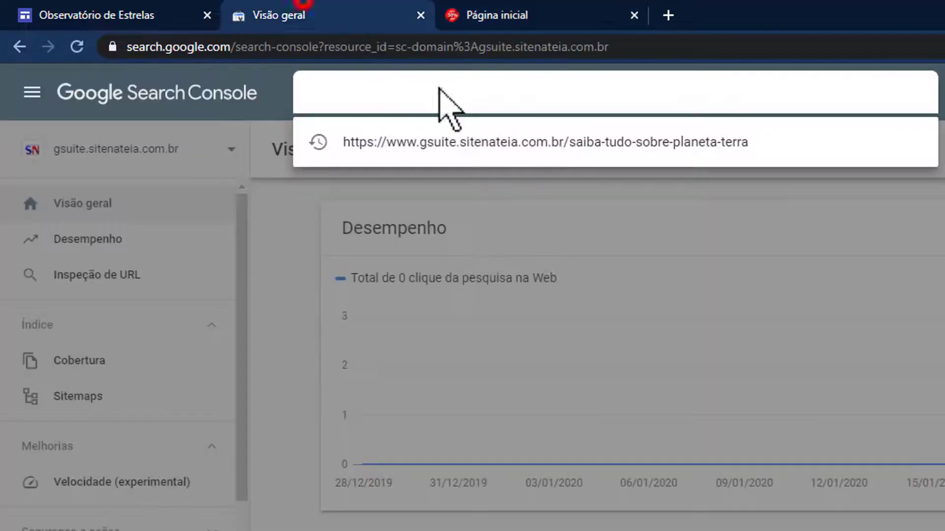
Step: Inspect the entered Terra page URL and review its Google index status and Cobertura details
{"action": "left_click_drag", "start_coordinate": [567, 92], "coordinate": [776, 92]}
{"action": "left_click", "coordinate": [776, 92]}
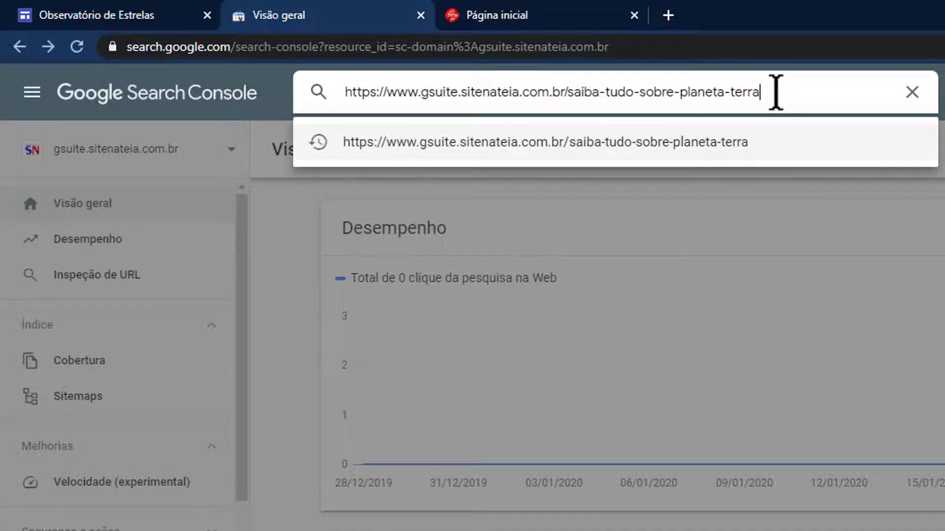
{"action": "key", "text": "Return"}
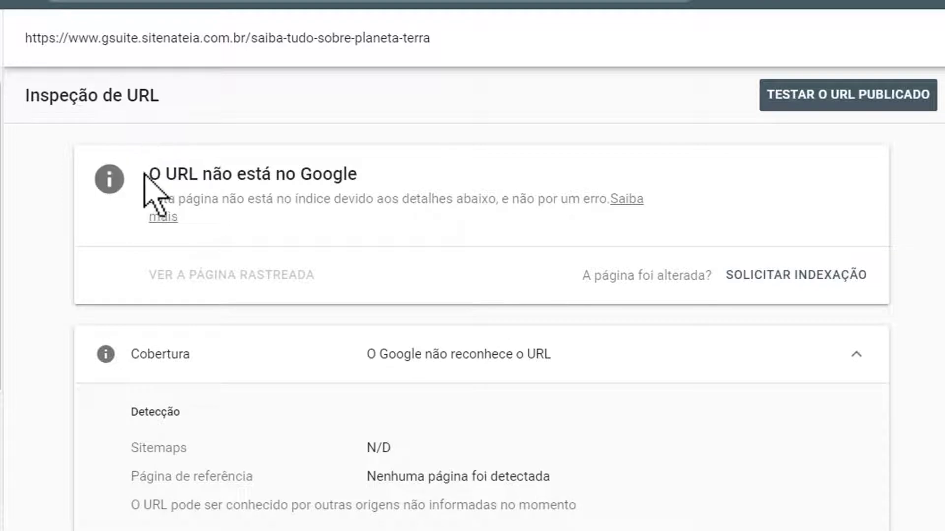
{"action": "left_click_drag", "start_coordinate": [143, 173], "coordinate": [369, 179]}
{"action": "left_click", "coordinate": [370, 179]}
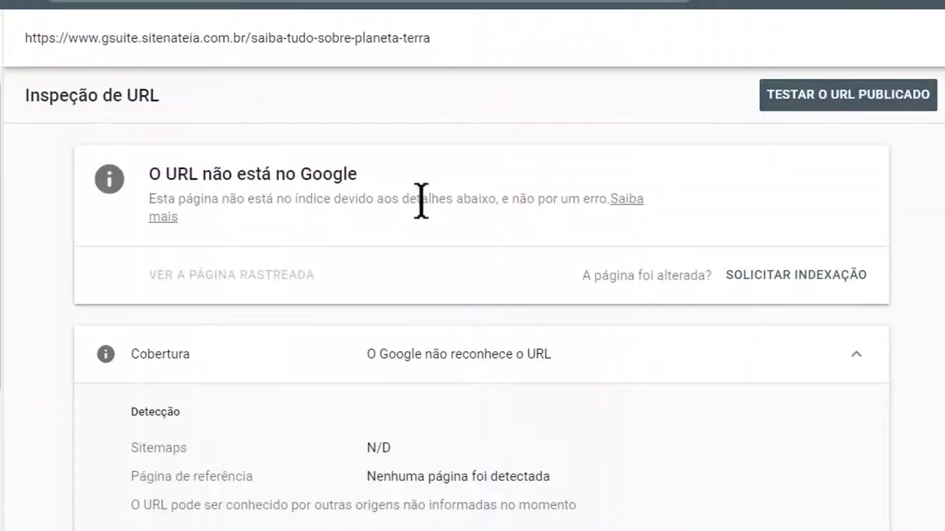
{"action": "scroll", "coordinate": [477, 289], "scroll_direction": "down", "scroll_amount": 11}
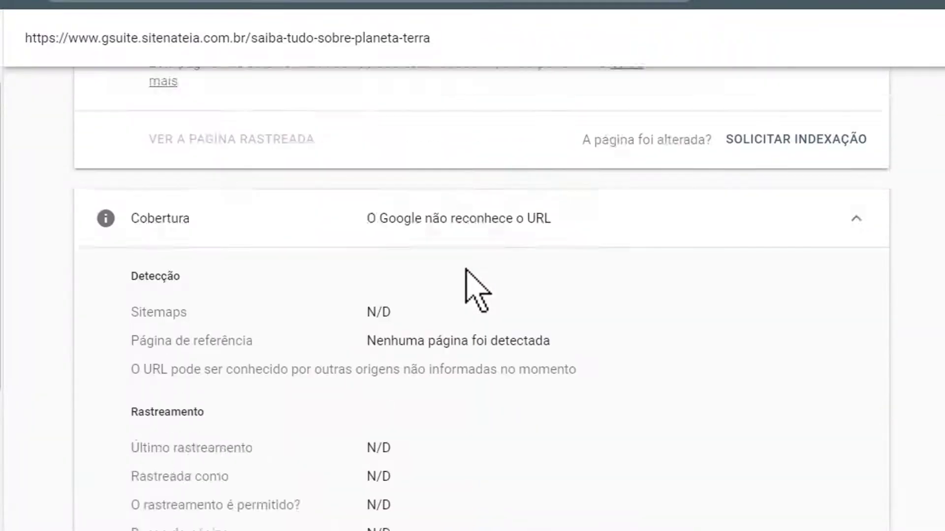
{"action": "scroll", "coordinate": [399, 354], "scroll_direction": "up", "scroll_amount": 12}
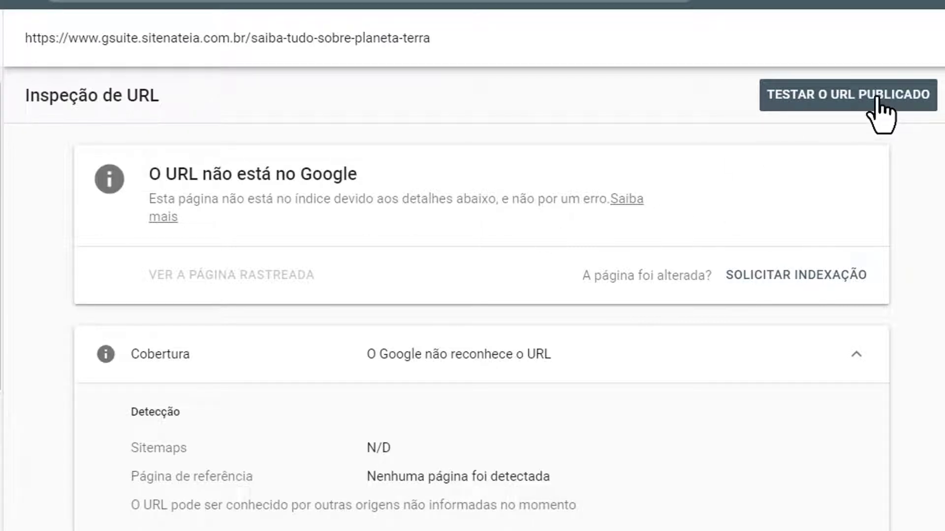
Step: Run a live test of the published Terra page URL and review its availability for Google
{"action": "left_click", "coordinate": [859, 96]}
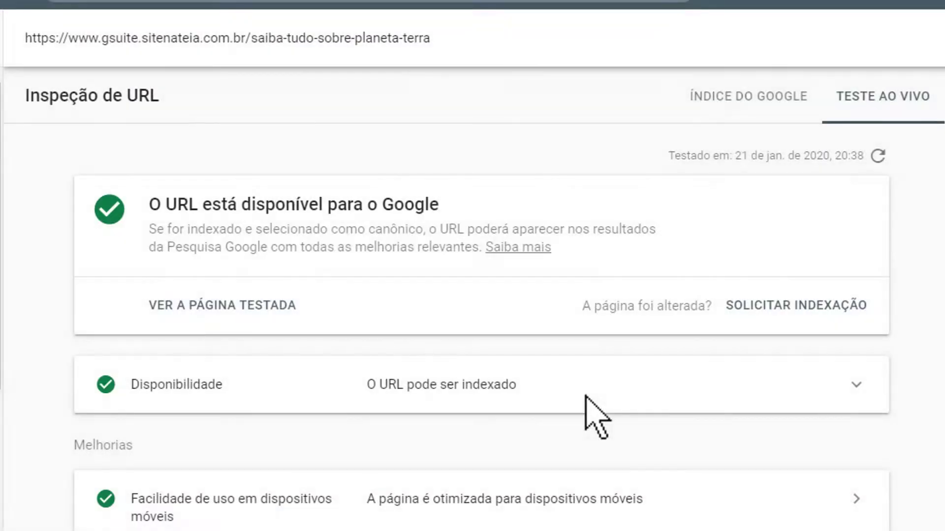
{"action": "left_click_drag", "start_coordinate": [153, 205], "coordinate": [395, 205]}
{"action": "left_click", "coordinate": [391, 204]}
{"action": "left_click", "coordinate": [351, 211]}
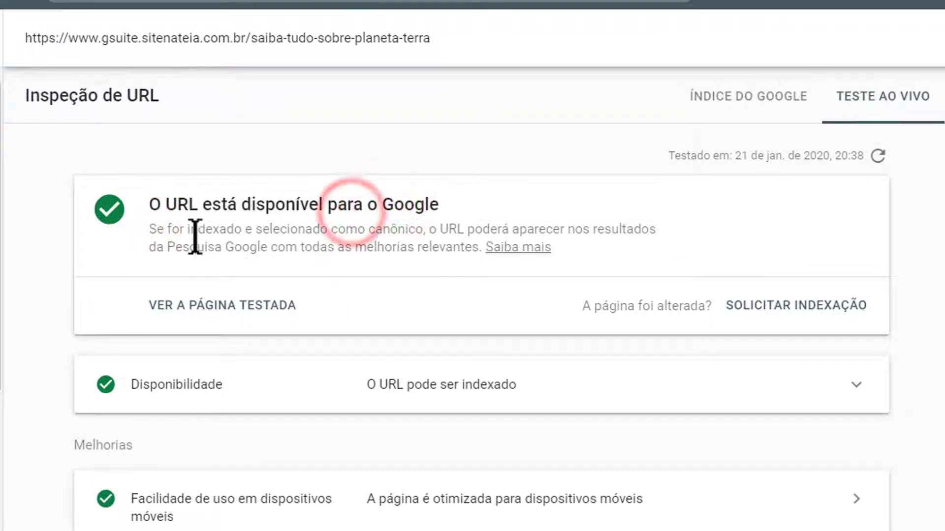
{"action": "scroll", "coordinate": [502, 312], "scroll_direction": "down", "scroll_amount": 1}
{"action": "scroll", "coordinate": [502, 315], "scroll_direction": "up", "scroll_amount": 1}
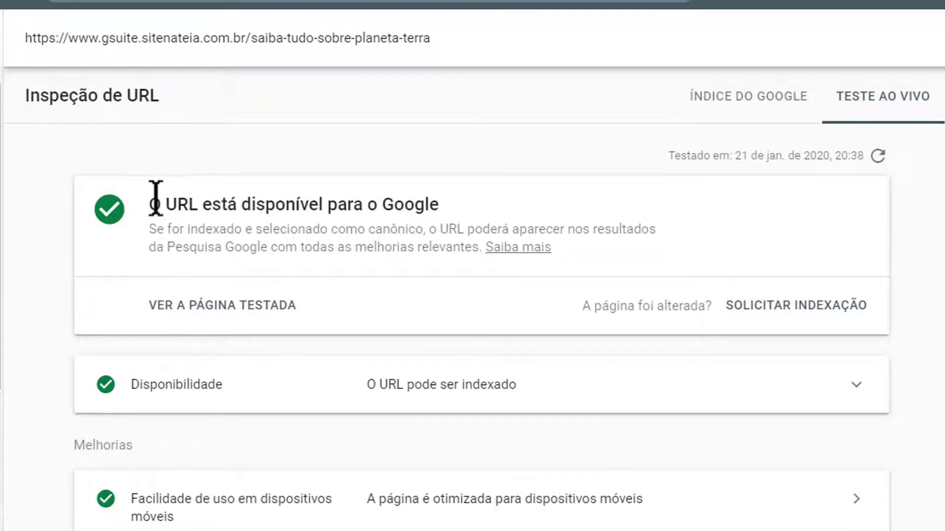
{"action": "left_click_drag", "start_coordinate": [148, 199], "coordinate": [348, 207]}
{"action": "left_click", "coordinate": [380, 190]}
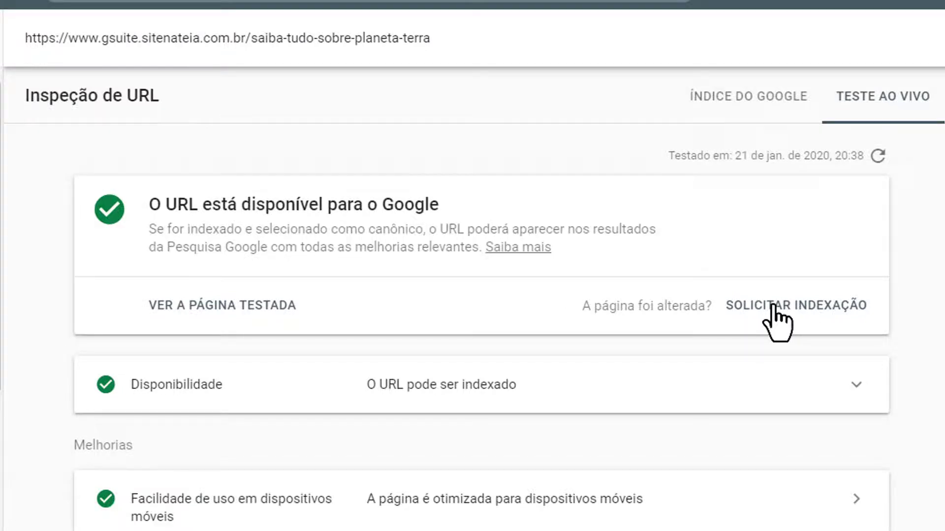
Step: Request indexing of the Terra page, read the confirmation about the crawl queue and dismiss it
{"action": "left_click", "coordinate": [775, 305]}
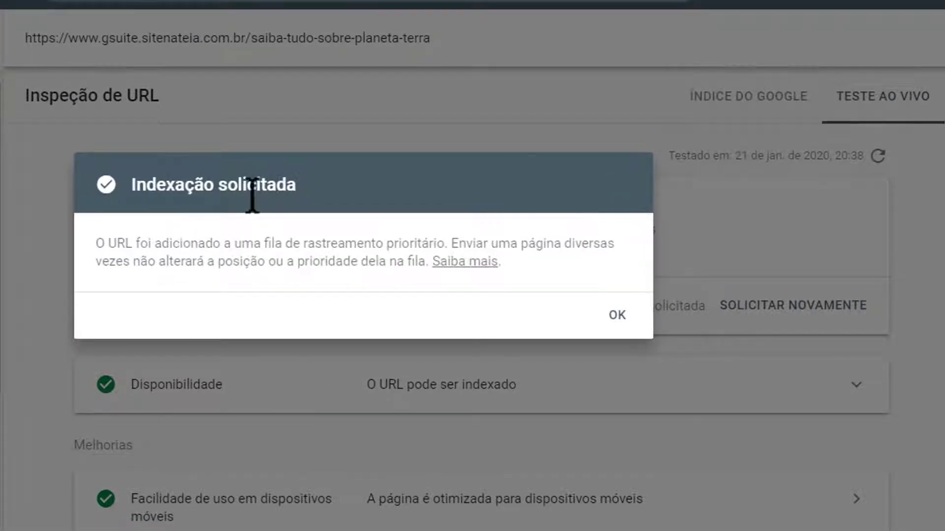
{"action": "left_click_drag", "start_coordinate": [104, 243], "coordinate": [593, 242]}
{"action": "left_click_drag", "start_coordinate": [124, 261], "coordinate": [383, 264]}
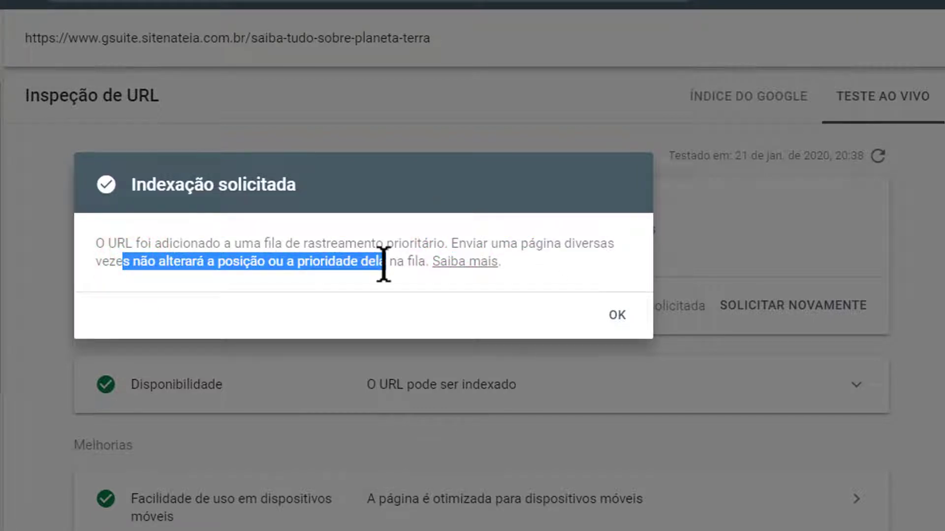
{"action": "left_click", "coordinate": [383, 264]}
{"action": "left_click", "coordinate": [619, 319]}
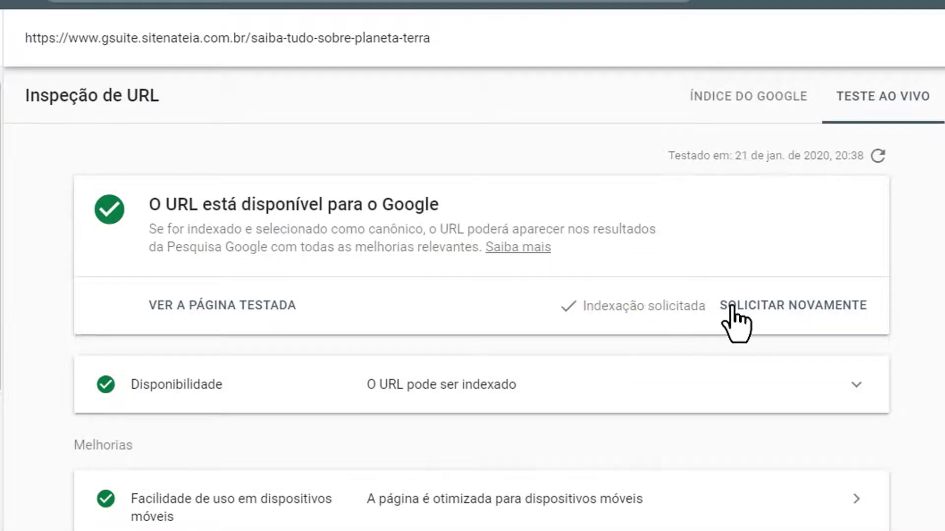
Step: Look over the Terra page's live test report and return to the published site's Página inicial
{"action": "scroll", "coordinate": [415, 329], "scroll_direction": "down", "scroll_amount": 1}
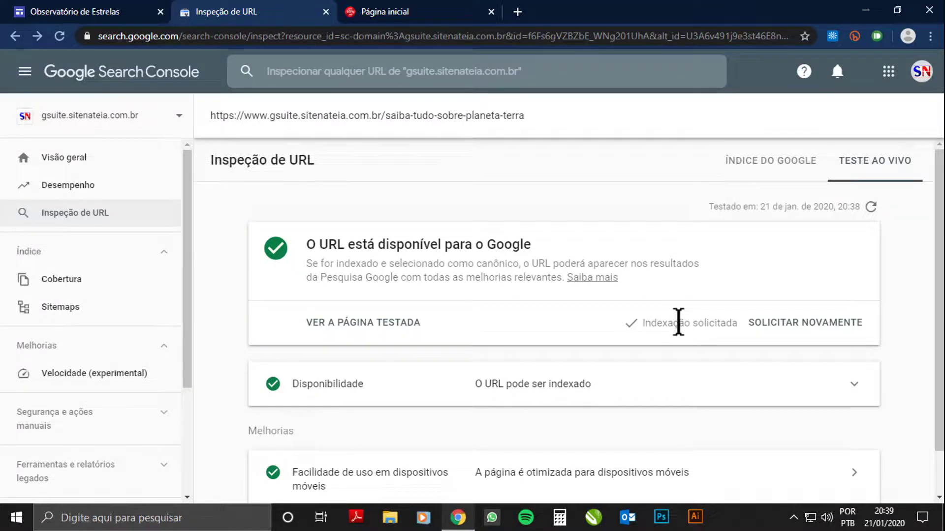
{"action": "left_click", "coordinate": [447, 12]}
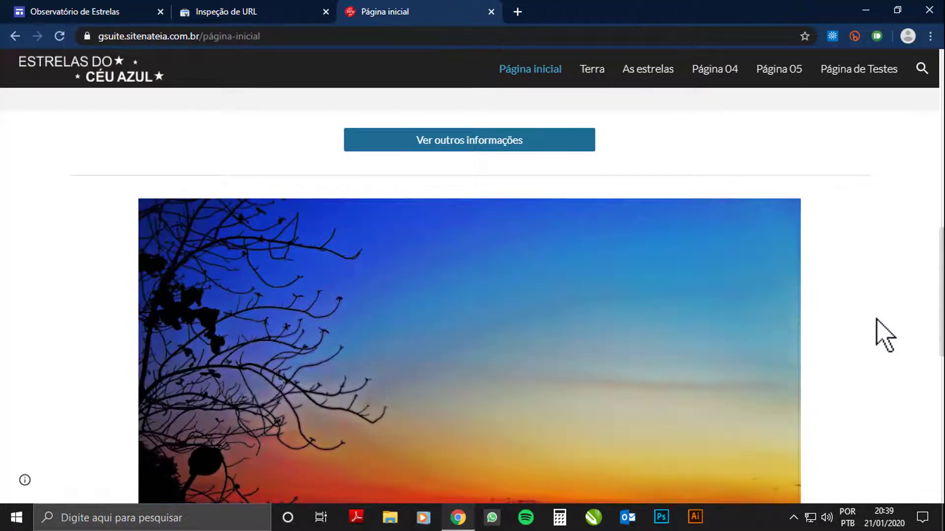
Step: Look over the published Página inicial down to its footer and check back on the Terra page's live test report
{"action": "scroll", "coordinate": [880, 331], "scroll_direction": "up", "scroll_amount": 13}
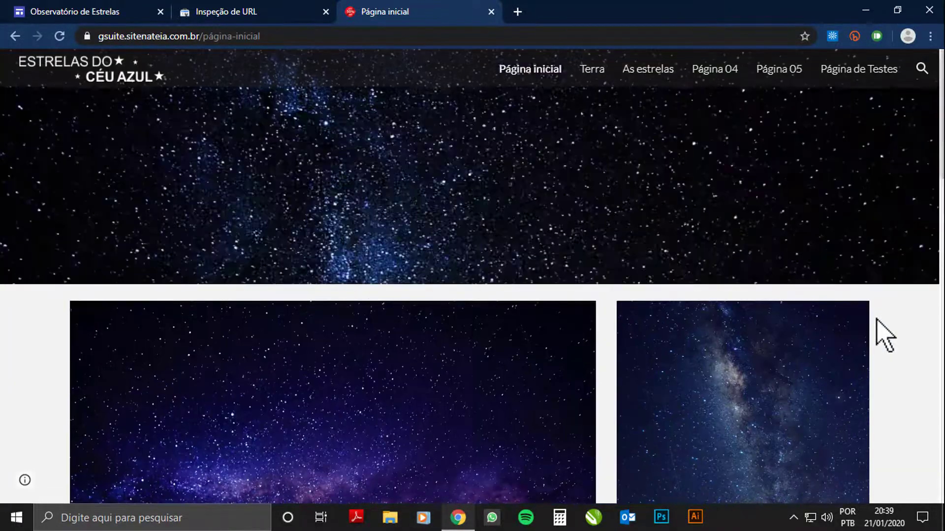
{"action": "scroll", "coordinate": [514, 288], "scroll_direction": "down", "scroll_amount": 3}
{"action": "scroll", "coordinate": [512, 275], "scroll_direction": "down", "scroll_amount": 20}
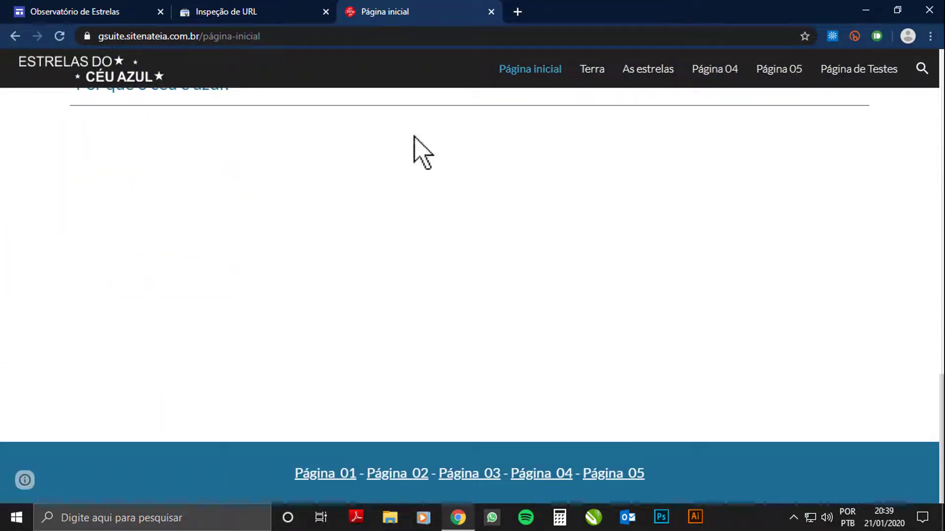
{"action": "left_click", "coordinate": [243, 12]}
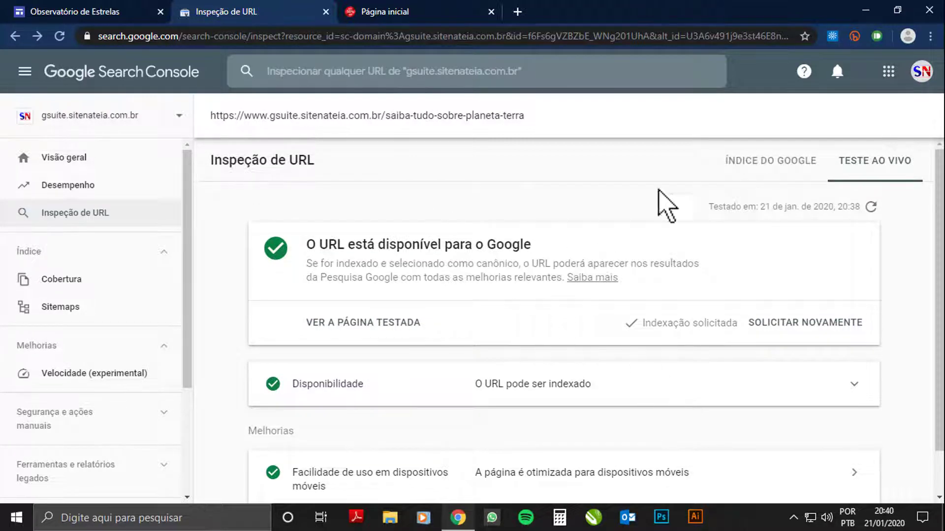
{"action": "left_click", "coordinate": [389, 11]}
{"action": "scroll", "coordinate": [641, 310], "scroll_direction": "up", "scroll_amount": 15}
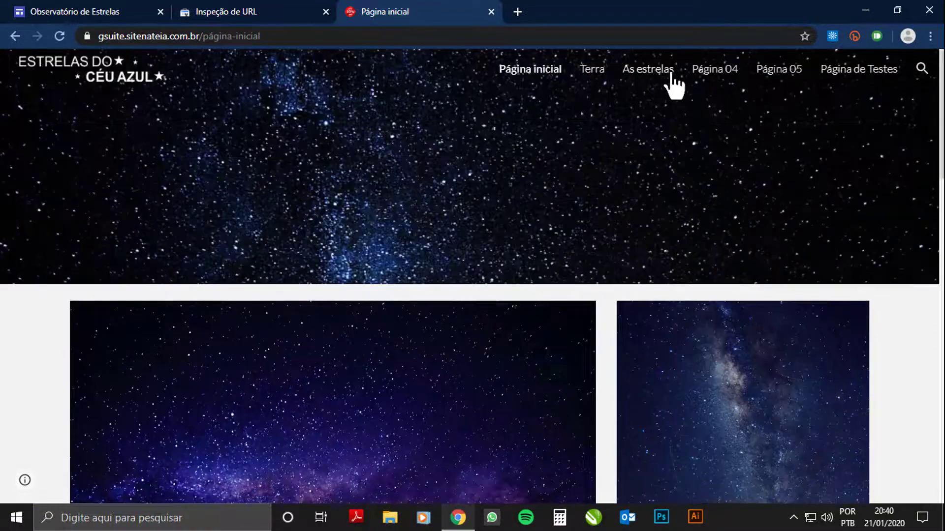
Step: Open the published As estrelas page and look over its content down to the footer
{"action": "left_click", "coordinate": [642, 72]}
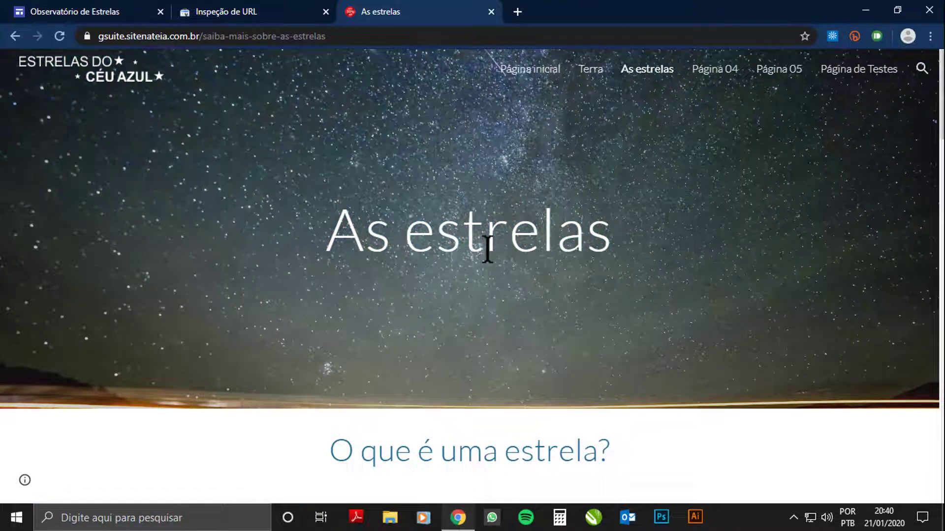
{"action": "scroll", "coordinate": [487, 248], "scroll_direction": "down", "scroll_amount": 20}
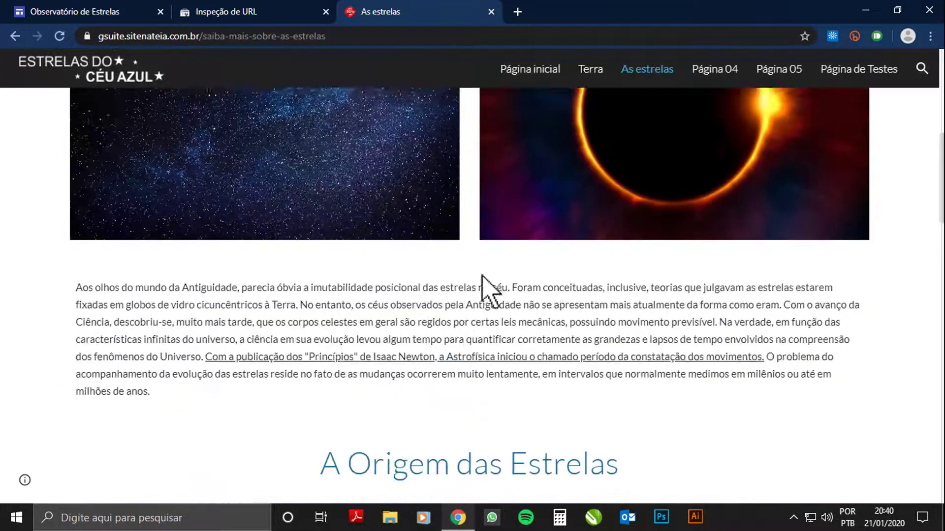
{"action": "scroll", "coordinate": [696, 322], "scroll_direction": "down", "scroll_amount": 7}
{"action": "scroll", "coordinate": [433, 281], "scroll_direction": "down", "scroll_amount": 4}
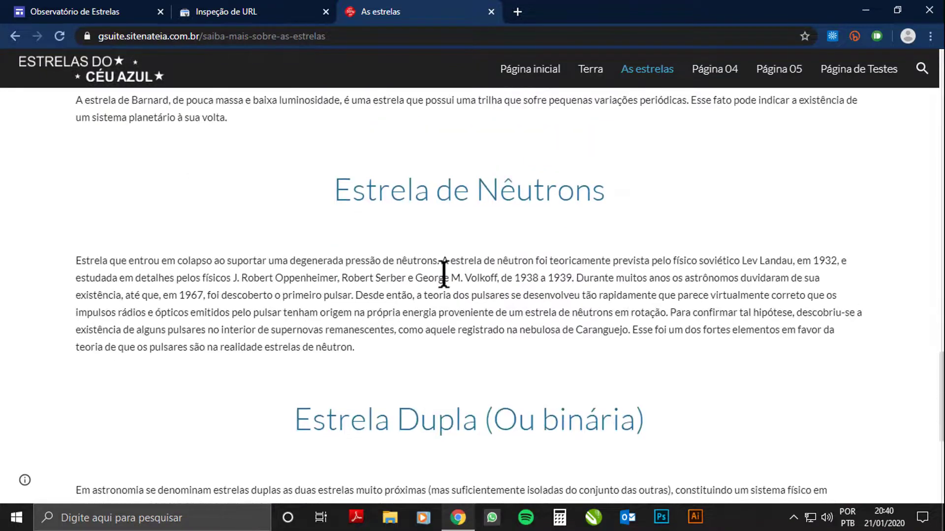
{"action": "scroll", "coordinate": [459, 274], "scroll_direction": "down", "scroll_amount": 6}
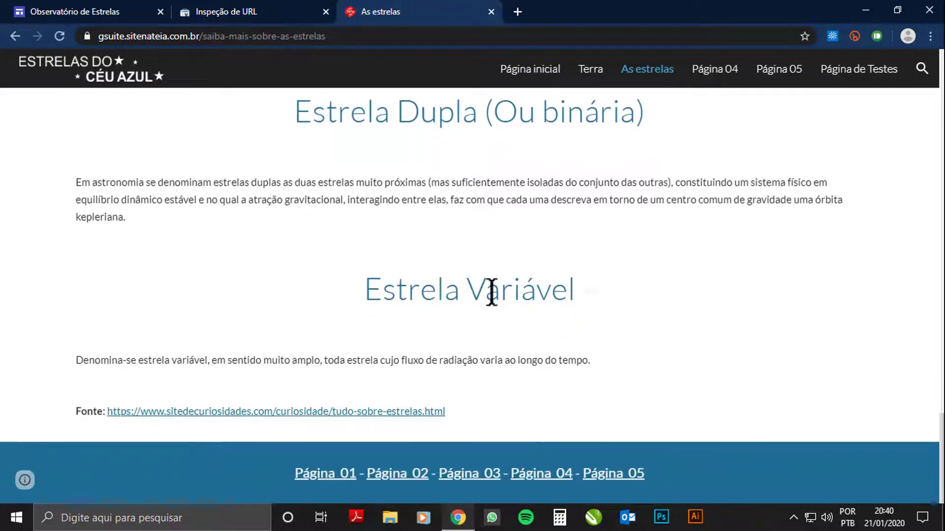
{"action": "scroll", "coordinate": [584, 316], "scroll_direction": "up", "scroll_amount": 5}
{"action": "scroll", "coordinate": [556, 344], "scroll_direction": "up", "scroll_amount": 20}
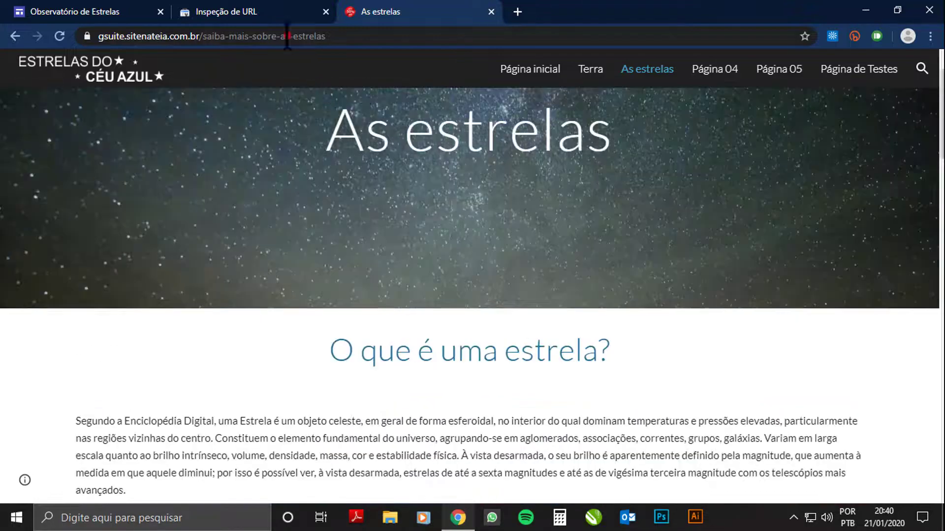
{"action": "left_click", "coordinate": [287, 36]}
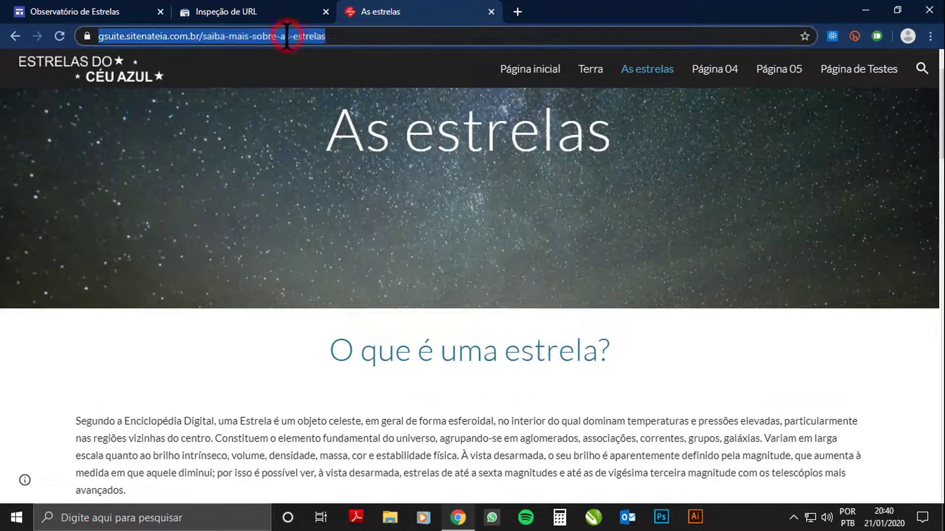
{"action": "left_click", "coordinate": [211, 11]}
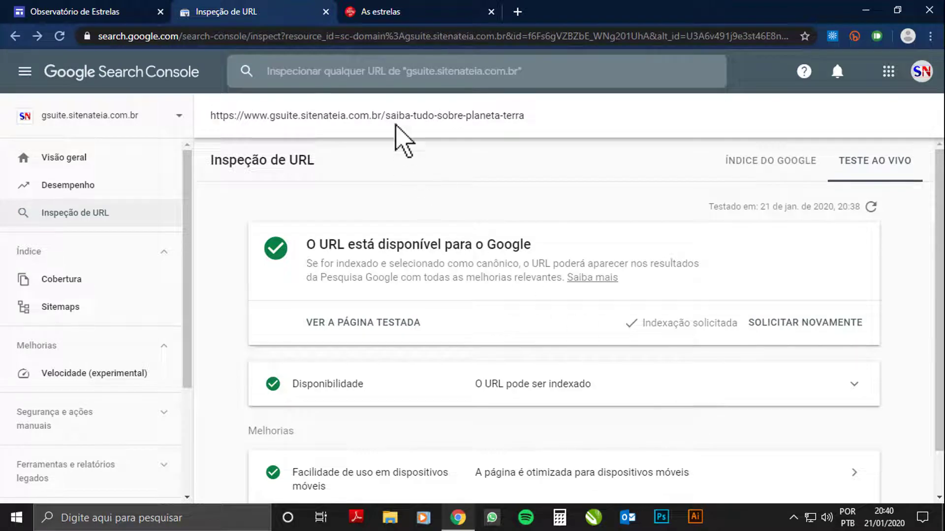
{"action": "left_click", "coordinate": [380, 74]}
{"action": "type", "text": "https://www.gsuite.sitenateia.com.br/saiba-mais-sobre-as-estrelas"}
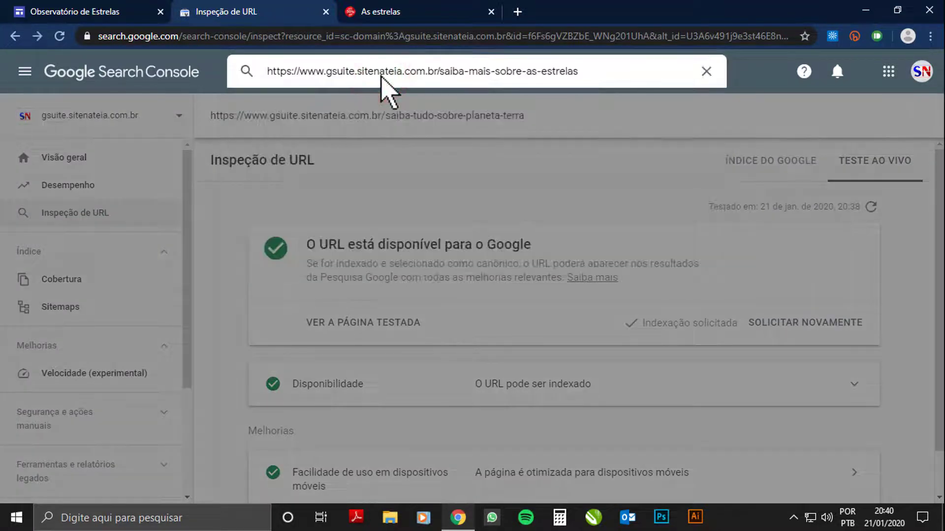
{"action": "key", "text": "Return"}
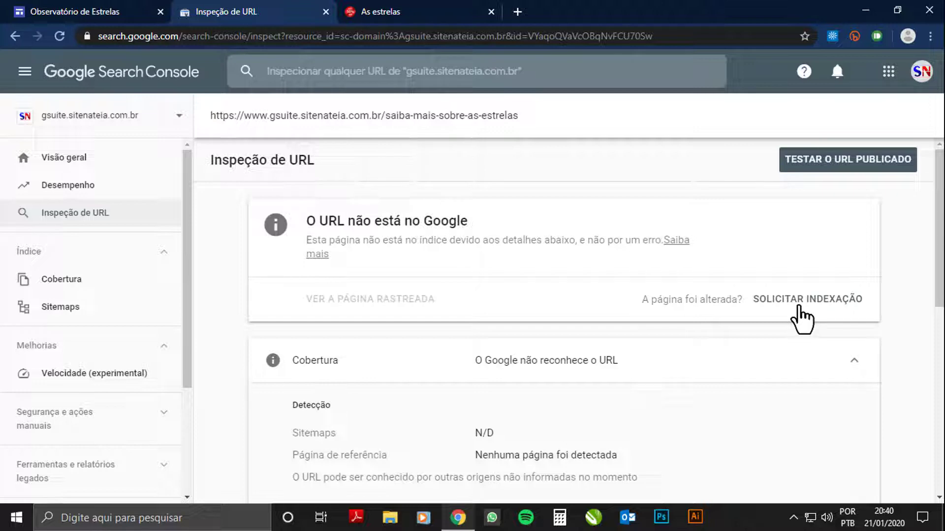
{"action": "left_click", "coordinate": [837, 162]}
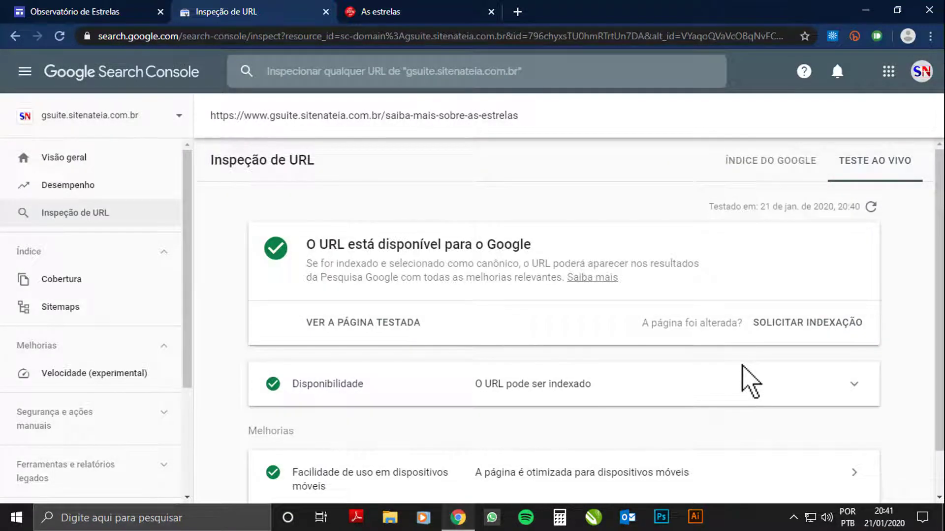
Step: Compare the As estrelas page with its live test report and request indexing of the page
{"action": "left_click", "coordinate": [463, 15]}
{"action": "scroll", "coordinate": [450, 323], "scroll_direction": "down", "scroll_amount": 10}
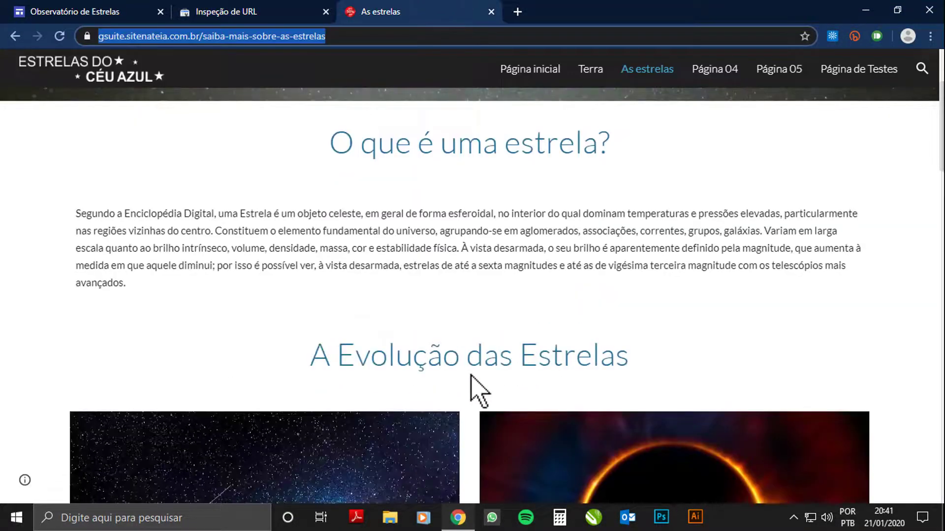
{"action": "left_click", "coordinate": [295, 12]}
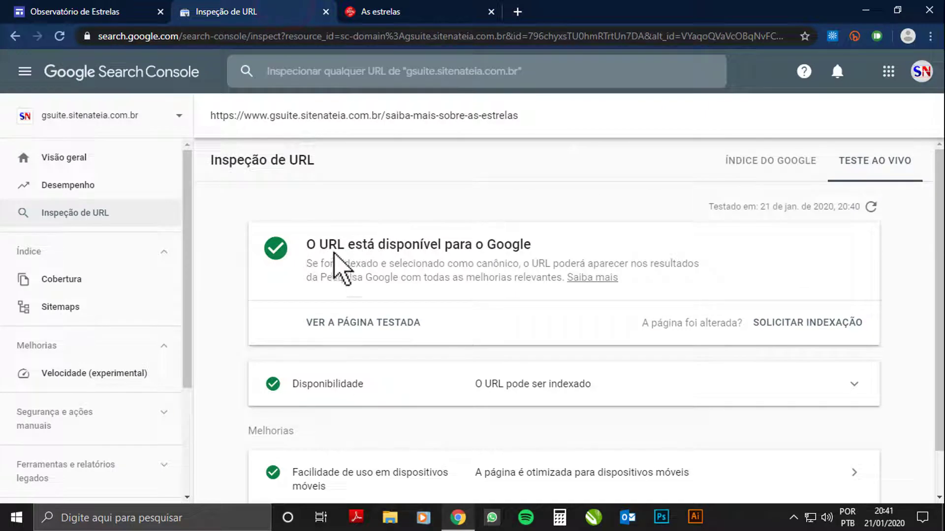
{"action": "left_click_drag", "start_coordinate": [337, 246], "coordinate": [474, 246]}
{"action": "left_click", "coordinate": [474, 246]}
{"action": "left_click_drag", "start_coordinate": [359, 276], "coordinate": [438, 280]}
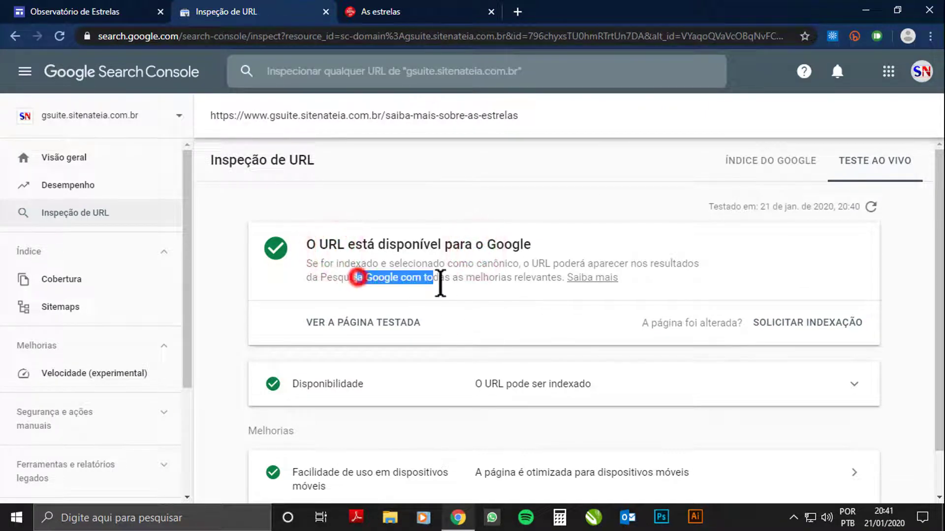
{"action": "left_click", "coordinate": [441, 284]}
{"action": "scroll", "coordinate": [506, 407], "scroll_direction": "down", "scroll_amount": 1}
{"action": "scroll", "coordinate": [630, 369], "scroll_direction": "up", "scroll_amount": 1}
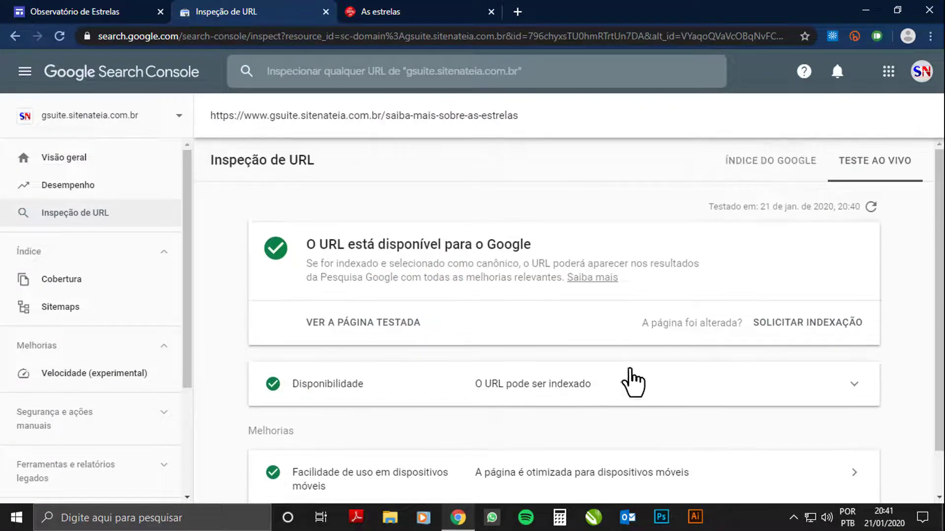
{"action": "left_click", "coordinate": [774, 325]}
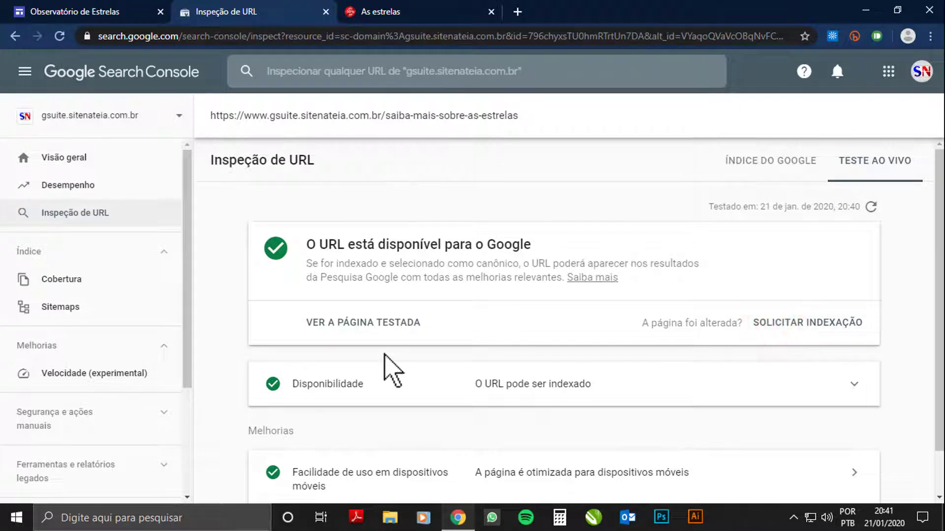